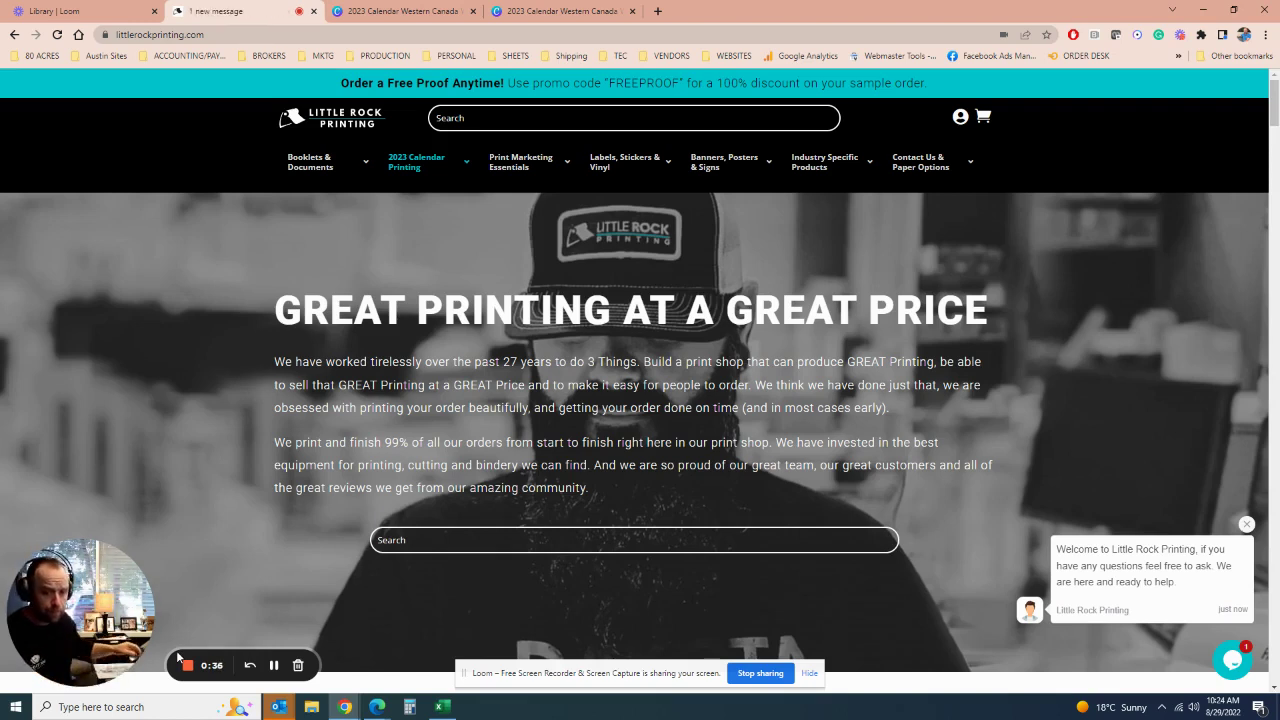
Step: Open the 11x8.5" Standard Calendar Template from Little Rock Printing's templates page and start a Canva design from it
mouse_move(920, 162)
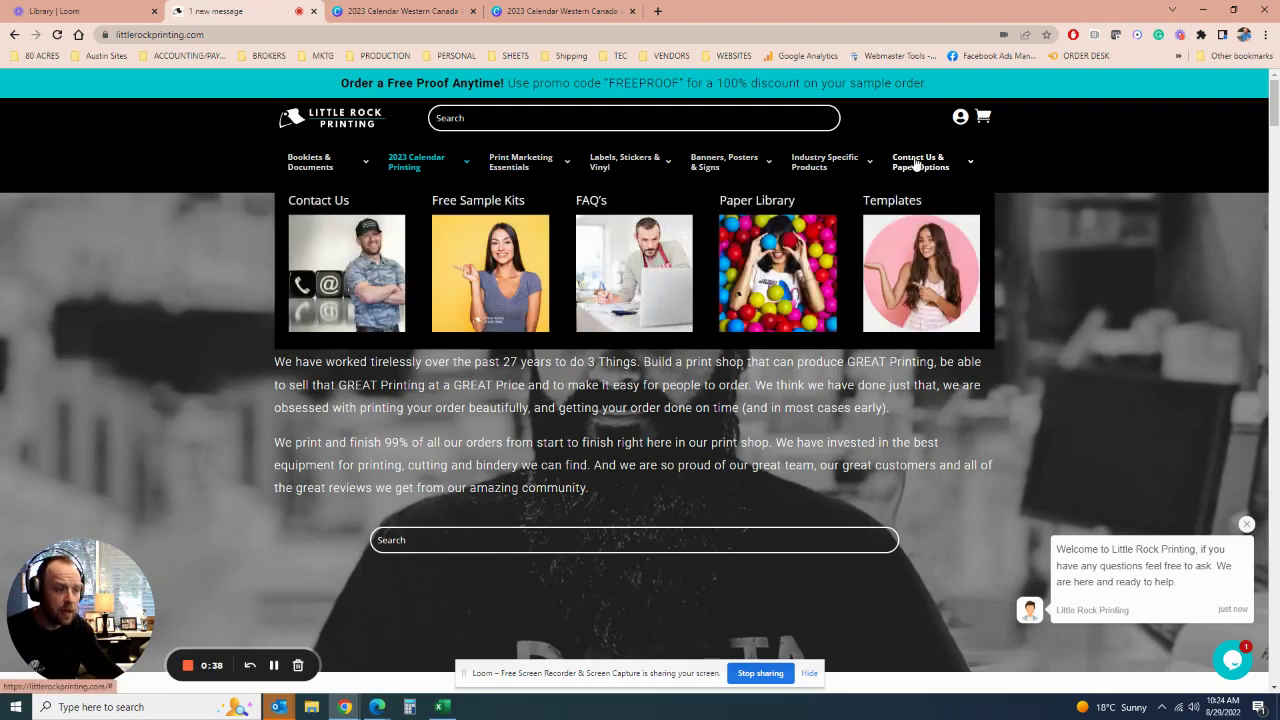
left_click(934, 257)
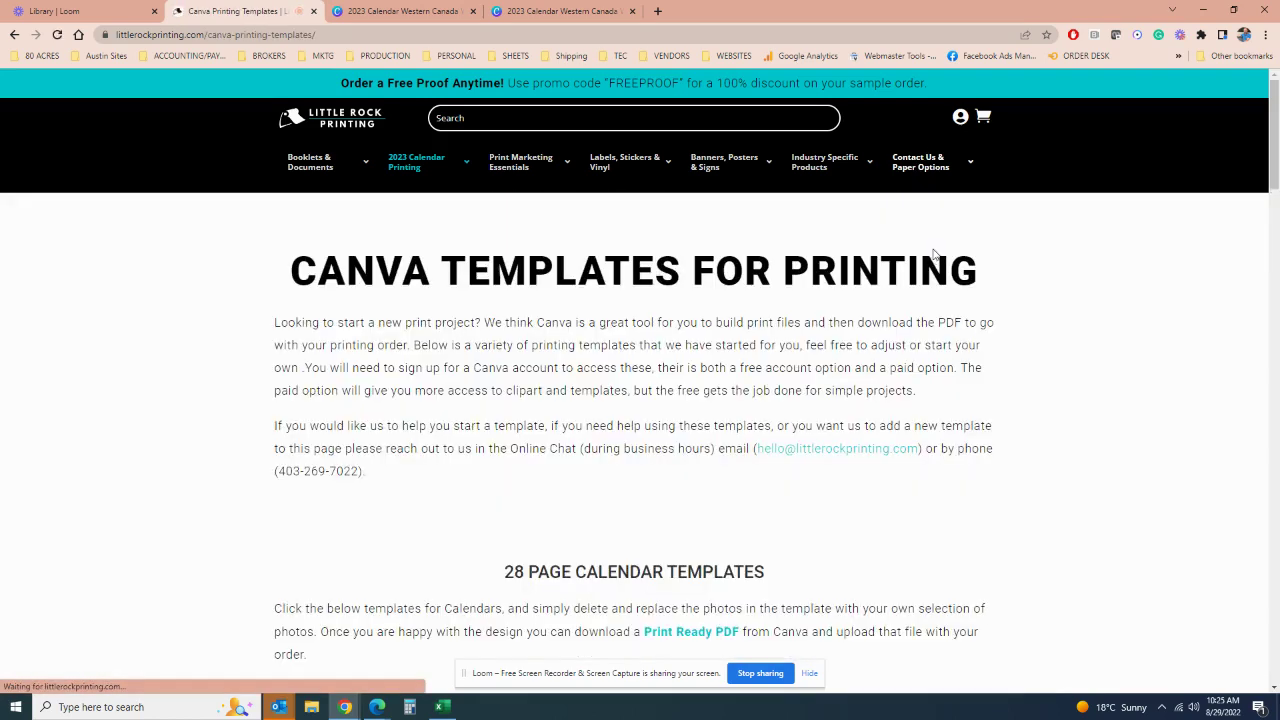
scroll(808, 363, "down", 3)
scroll(591, 380, "down", 2)
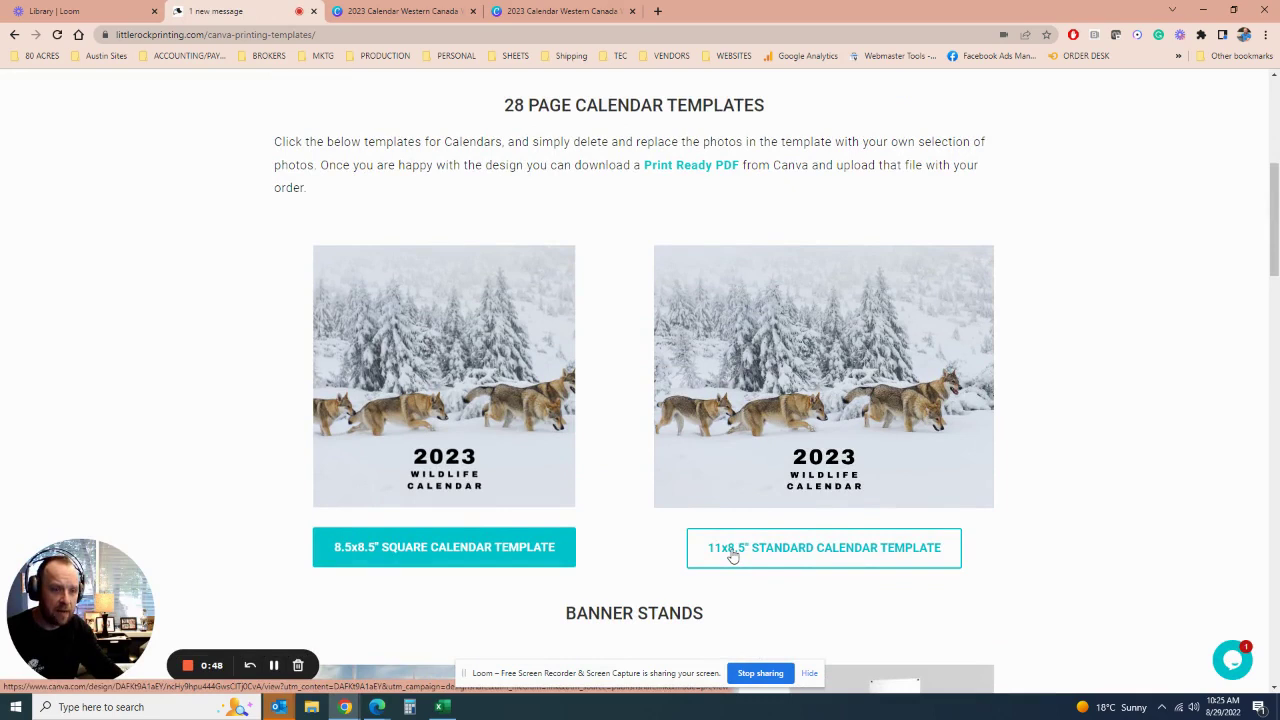
left_click(733, 556)
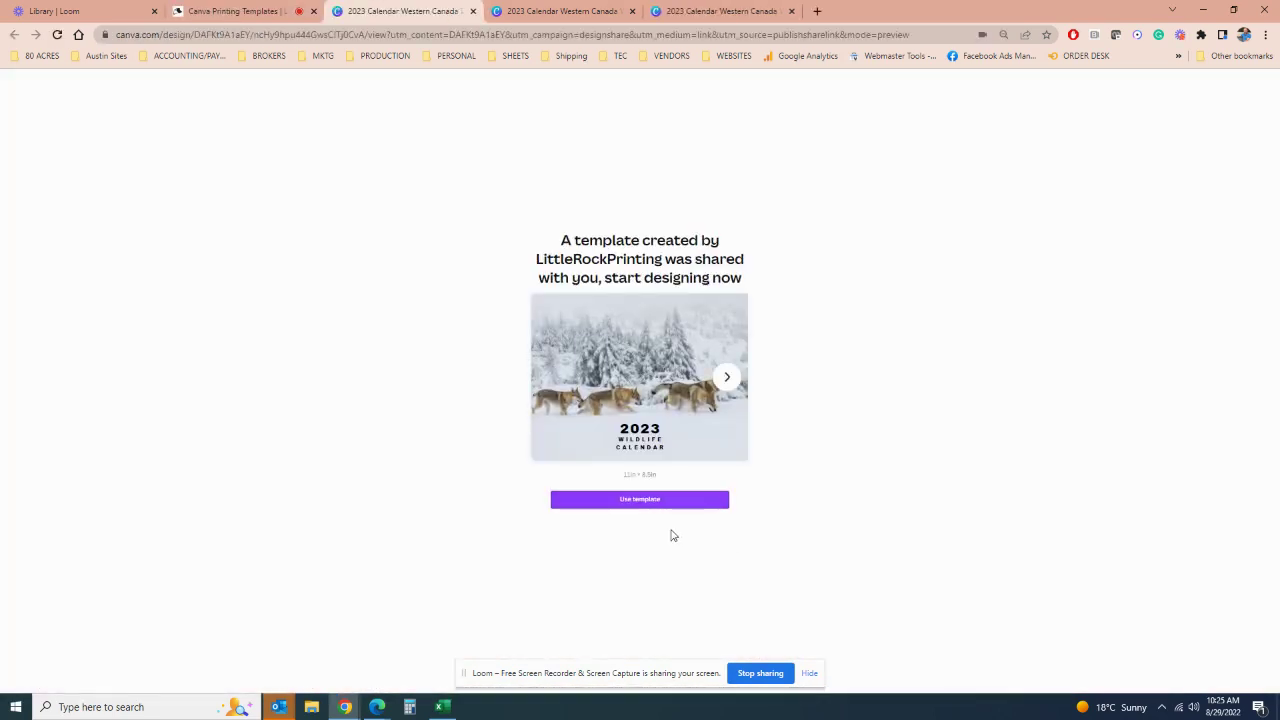
left_click(642, 503)
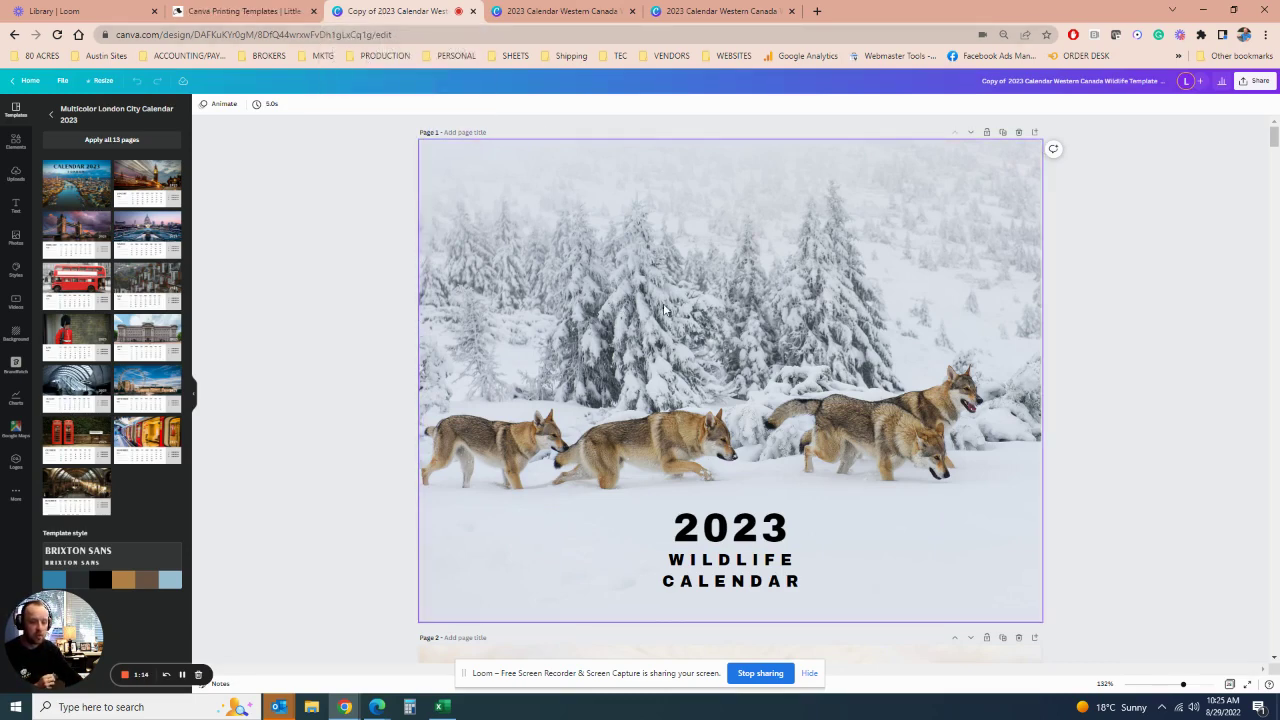
Step: Examine the calendar's cover, photo pages and the January and February grids, including the holiday labels
scroll(723, 417, "down", 5)
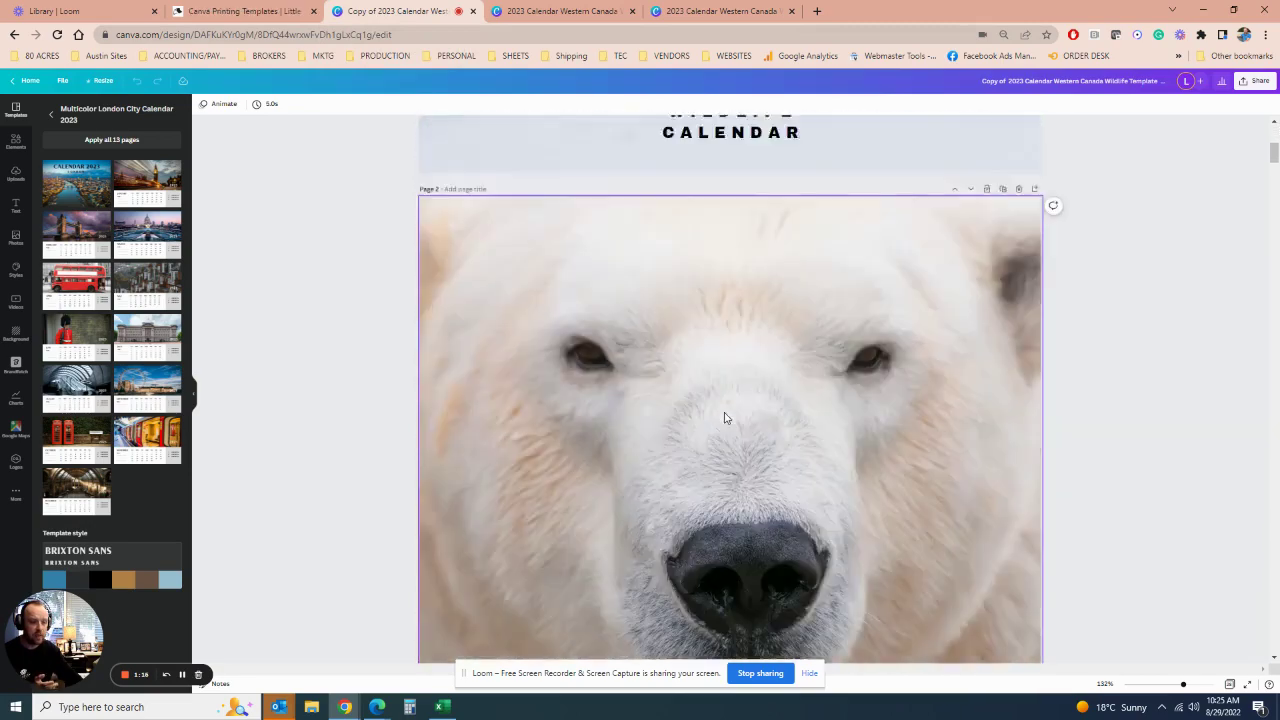
scroll(712, 299, "up", 3)
scroll(712, 310, "down", 4)
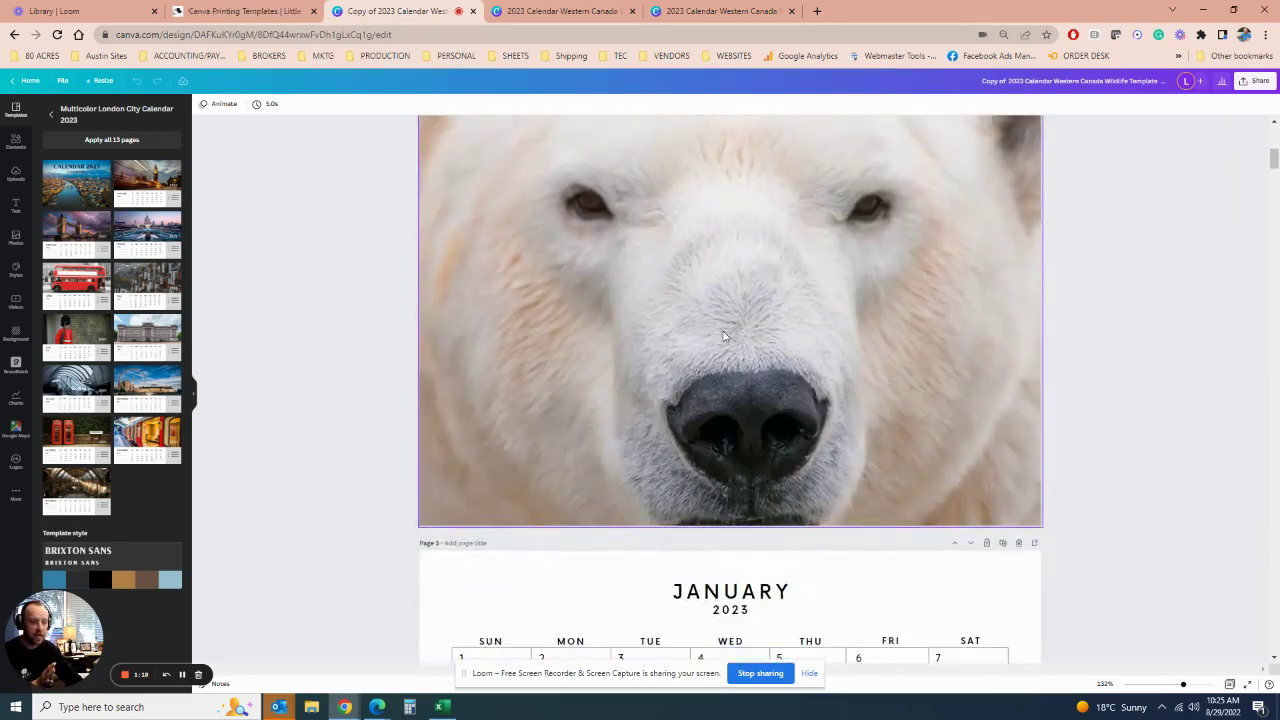
scroll(730, 340, "up", 2)
scroll(740, 350, "down", 2)
scroll(744, 358, "down", 3)
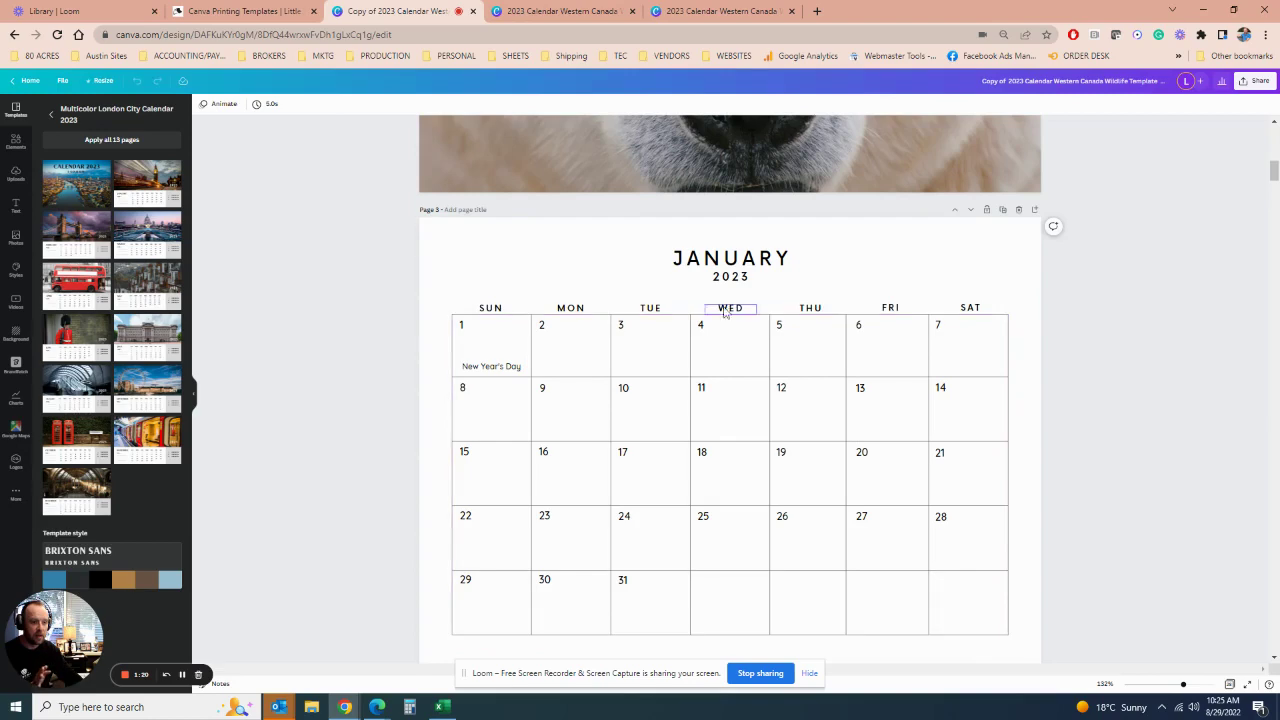
scroll(720, 289, "down", 1)
scroll(728, 305, "down", 10)
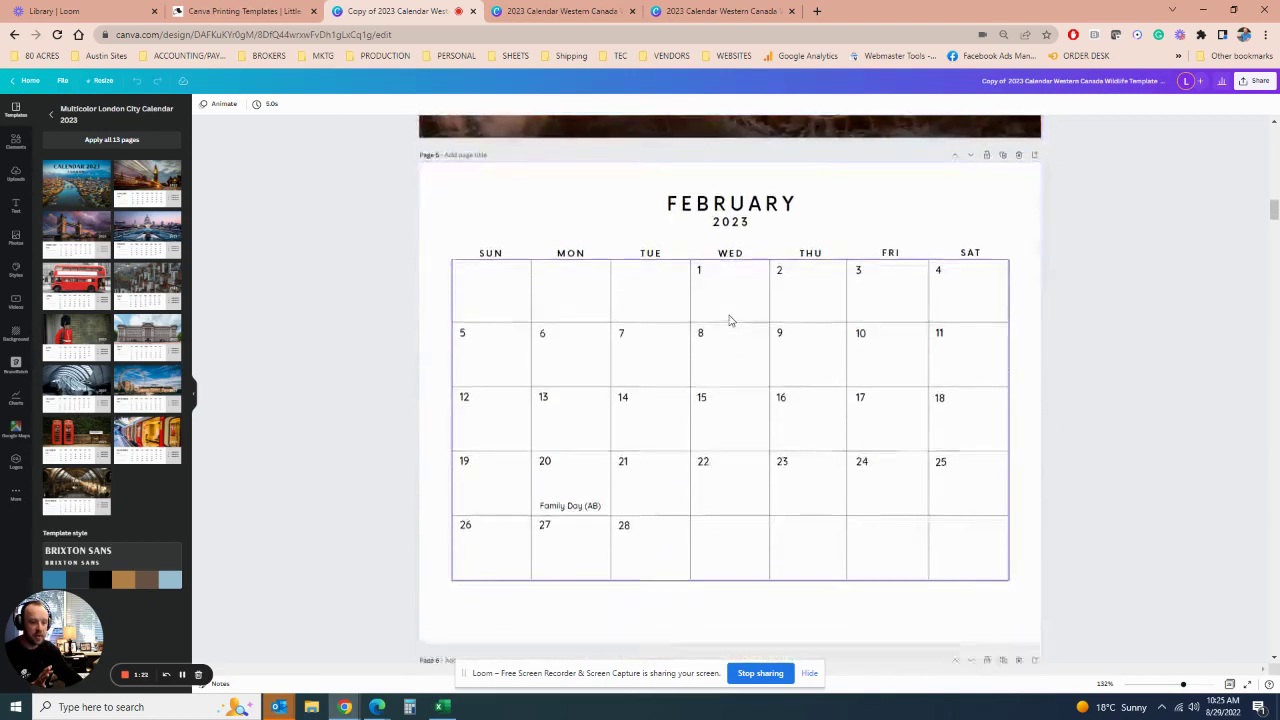
left_click(572, 508)
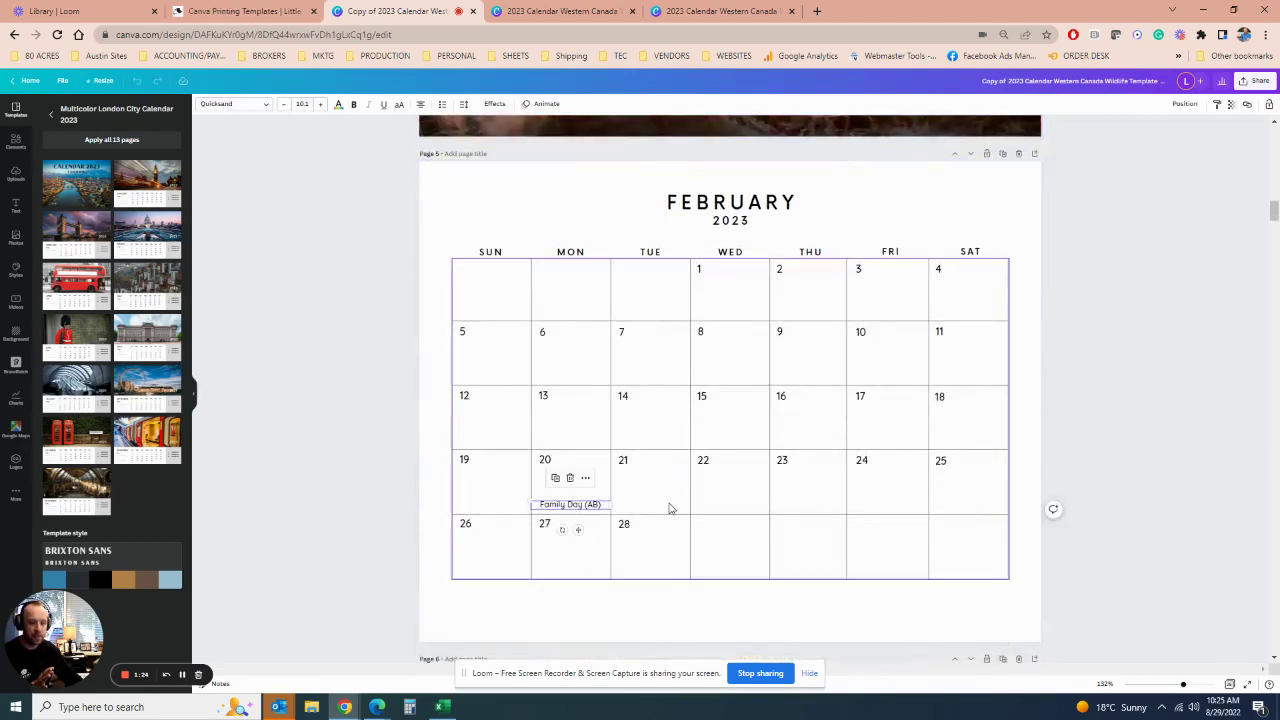
left_click(1152, 463)
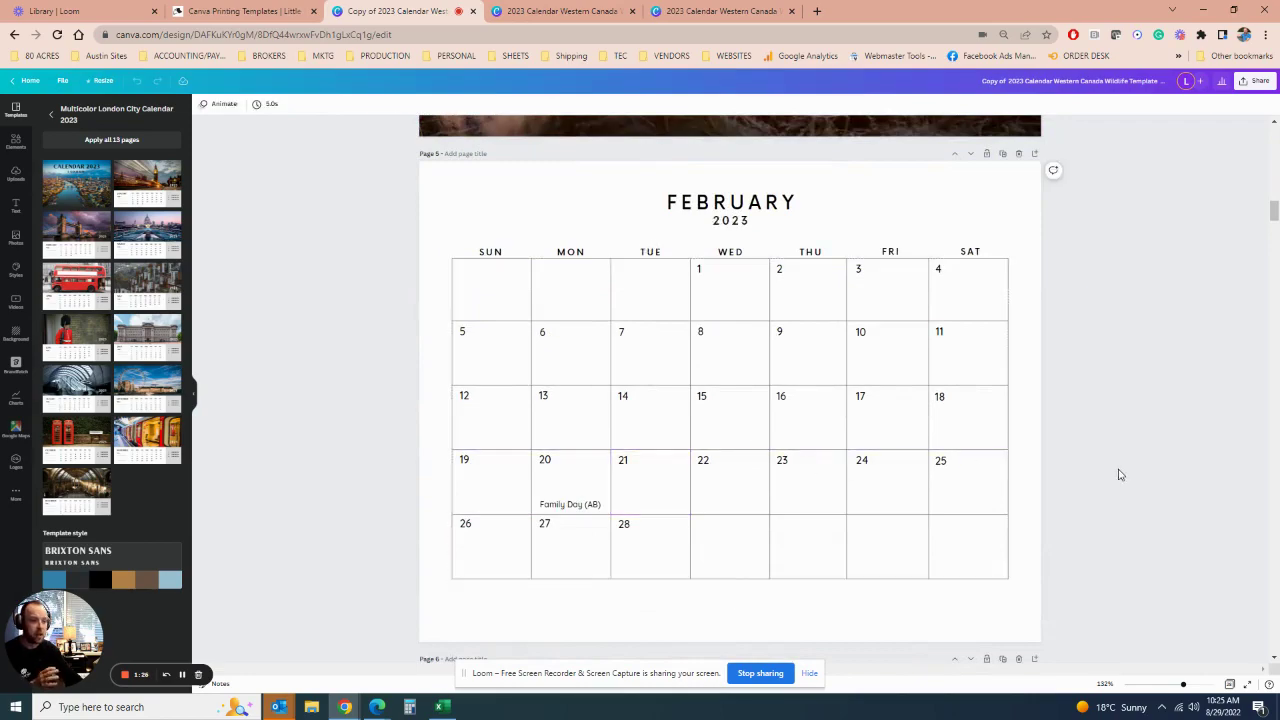
scroll(1111, 477, "down", 5)
scroll(1111, 478, "up", 10)
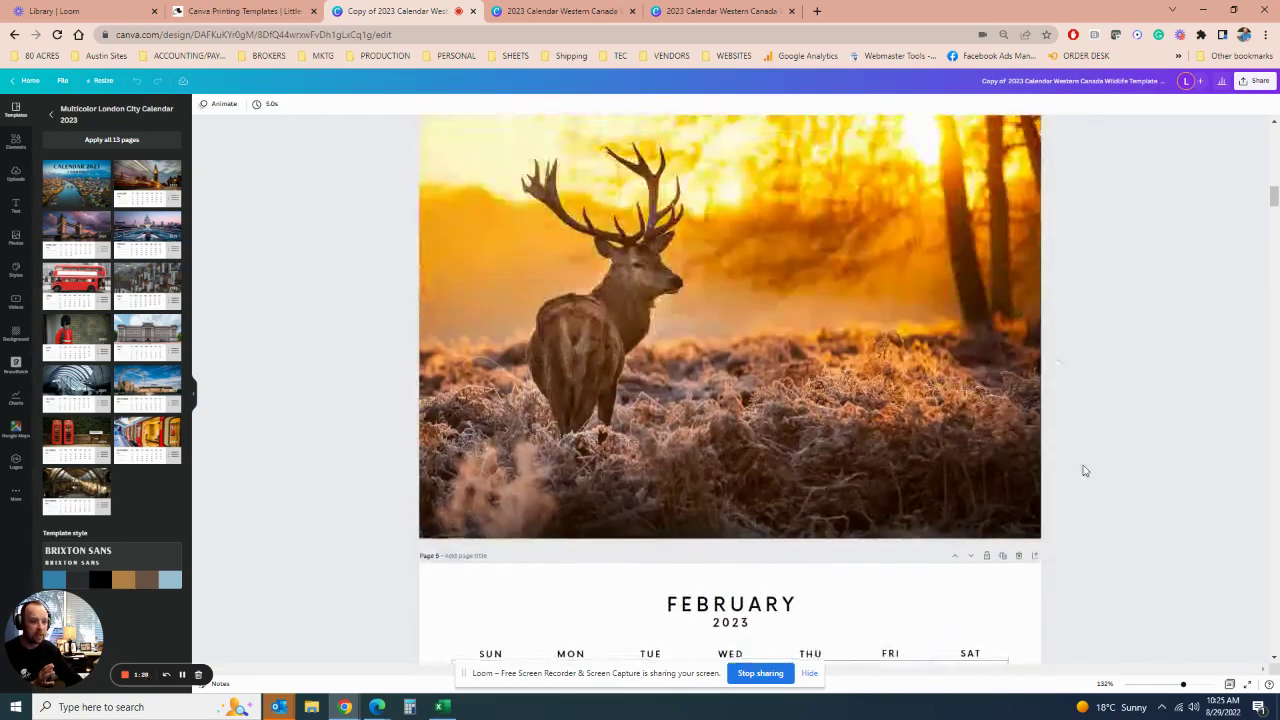
scroll(1071, 466, "up", 8)
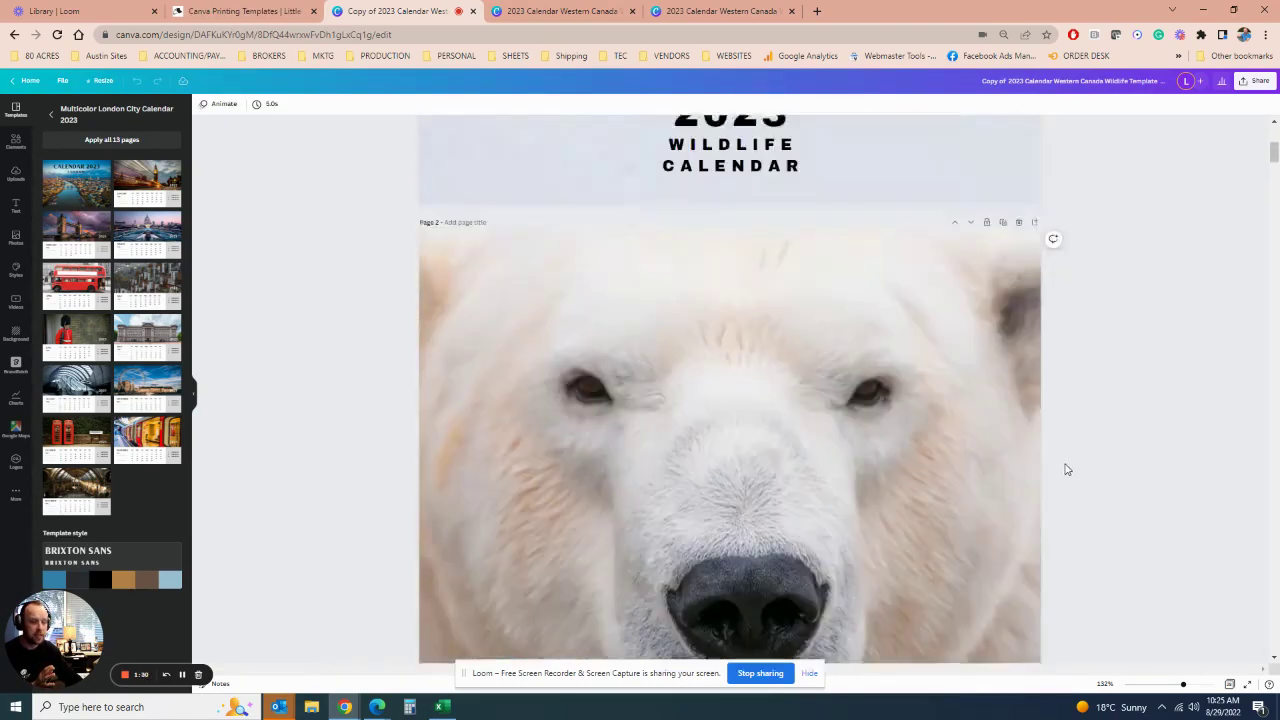
scroll(835, 347, "up", 3)
Step: Add an uploaded black-and-white mountain photo to the cover page
left_click(750, 405)
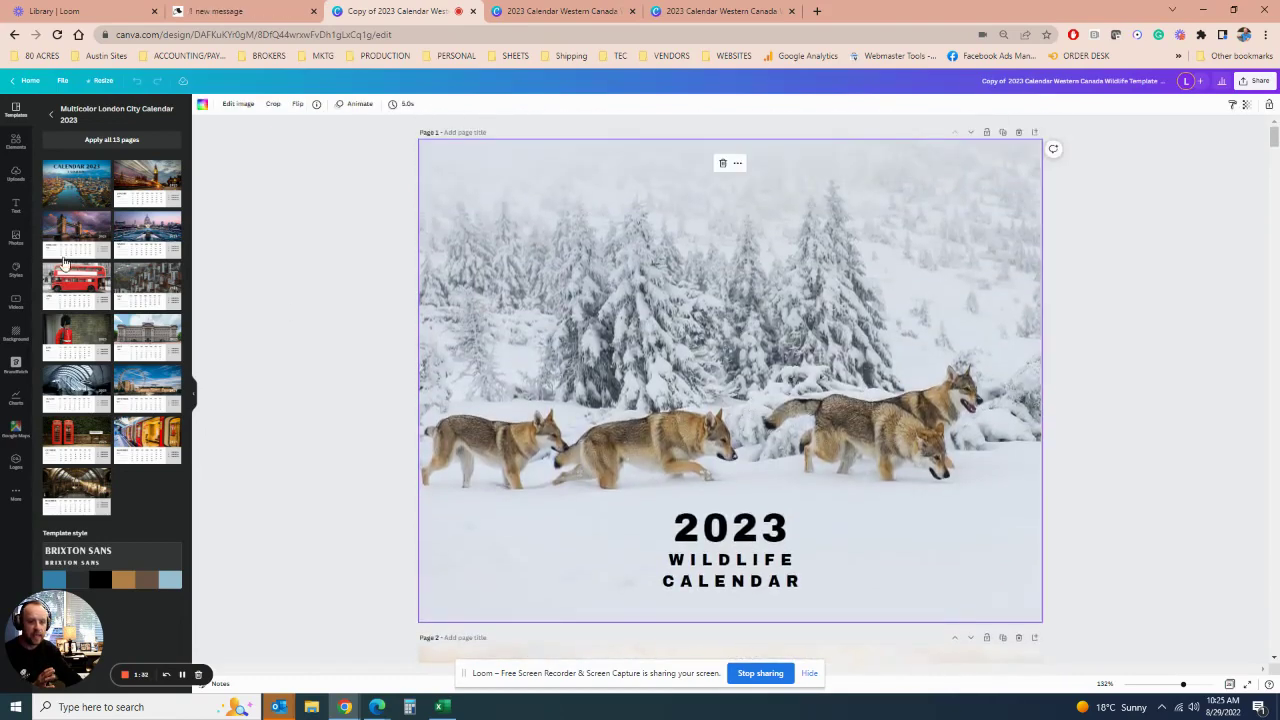
left_click(15, 174)
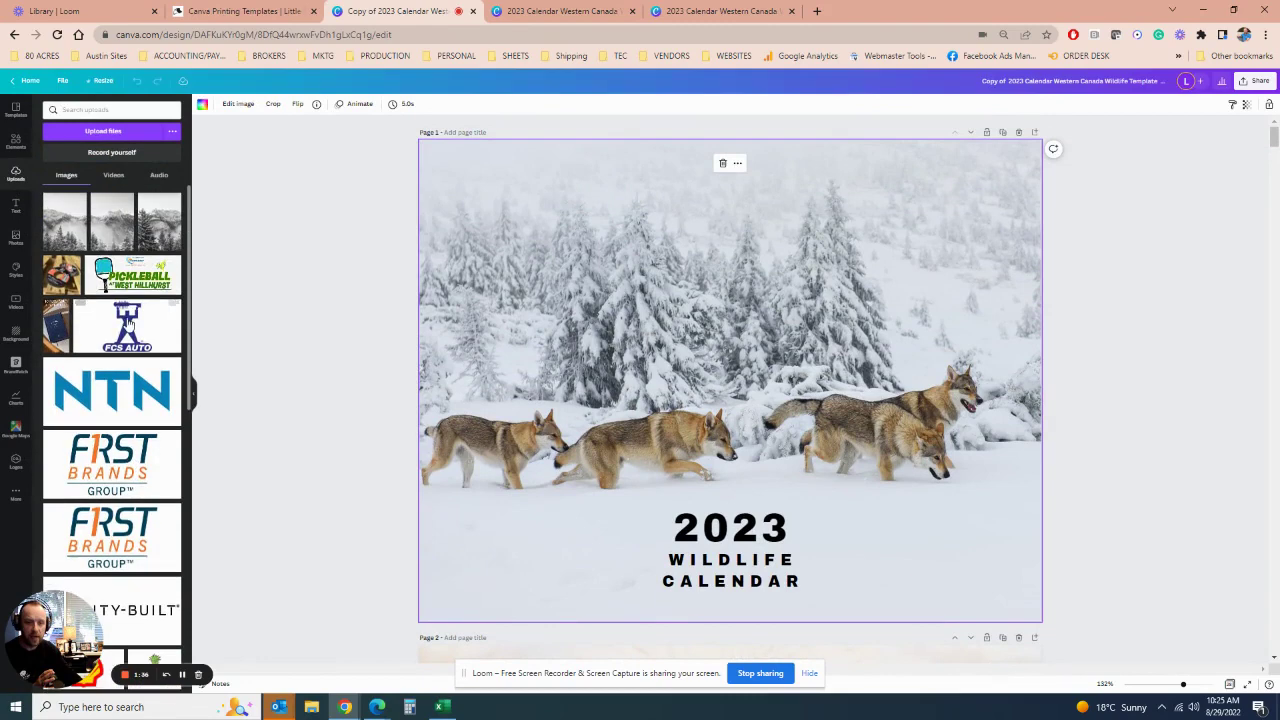
left_click(128, 243)
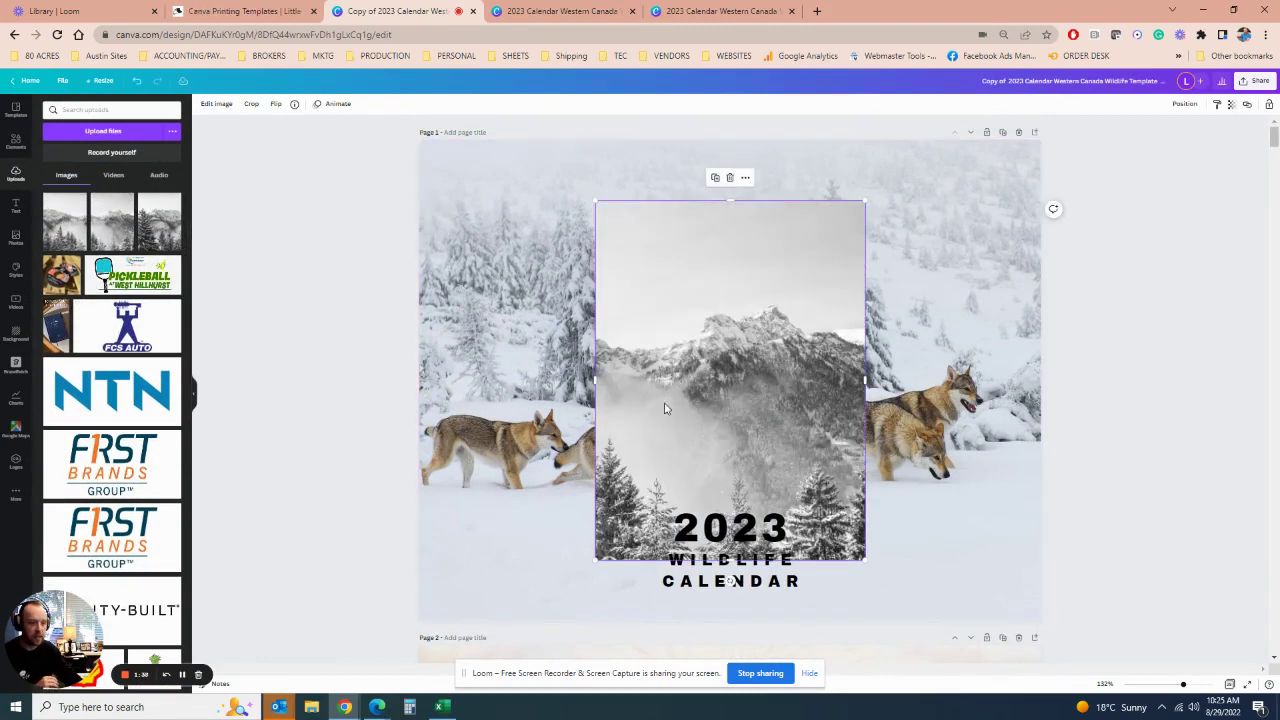
Step: Detach and delete the cover's wolf background photo, and set the mountain photo as the page background
left_click(522, 392)
right_click(531, 390)
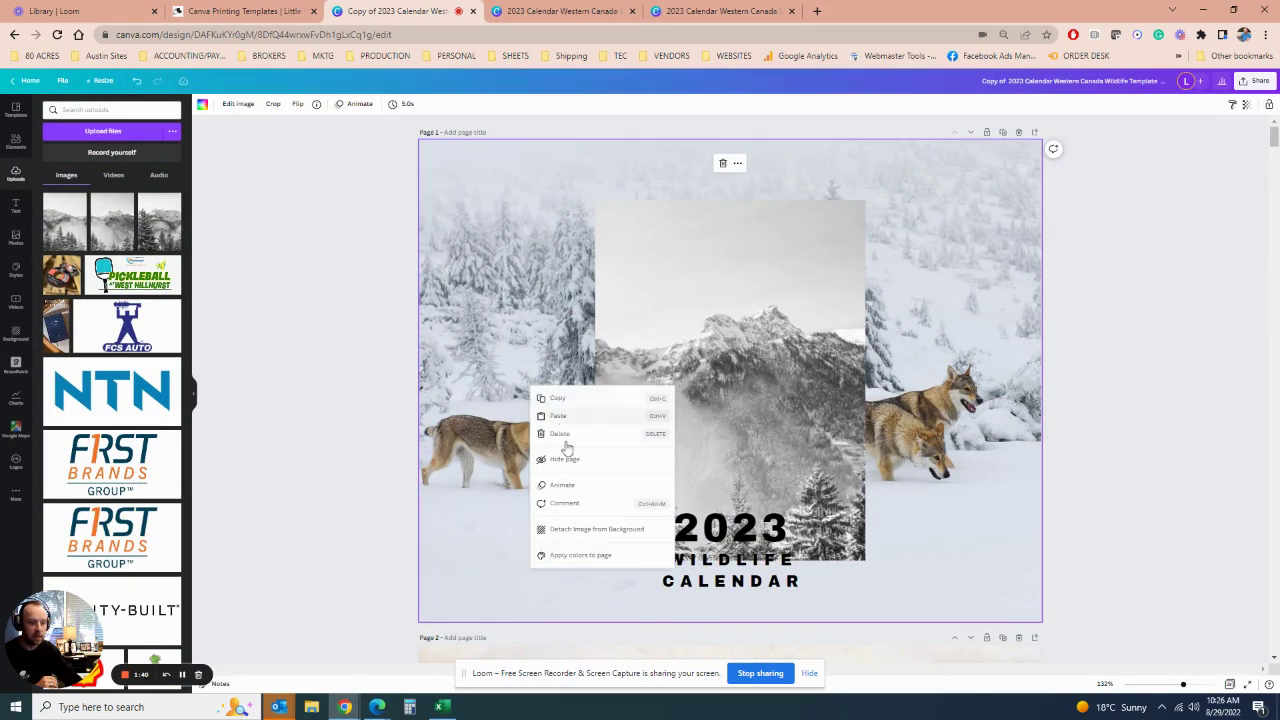
left_click(580, 533)
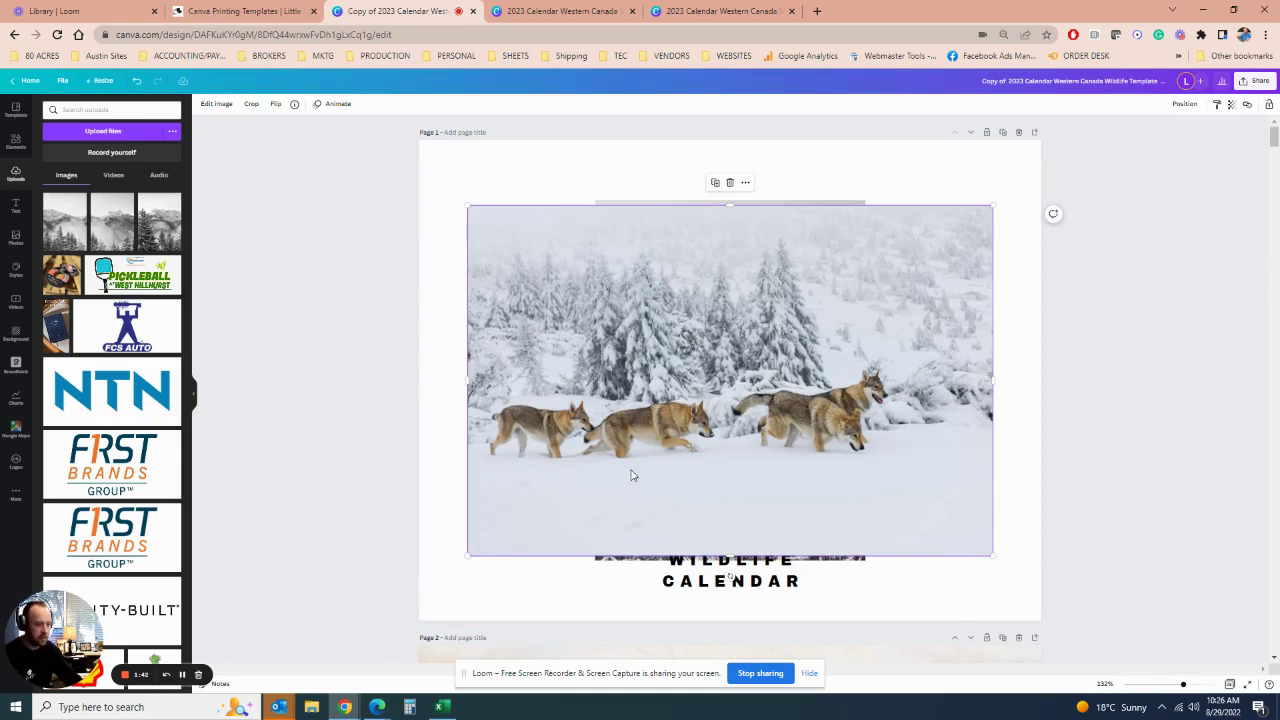
key("Delete")
right_click(674, 436)
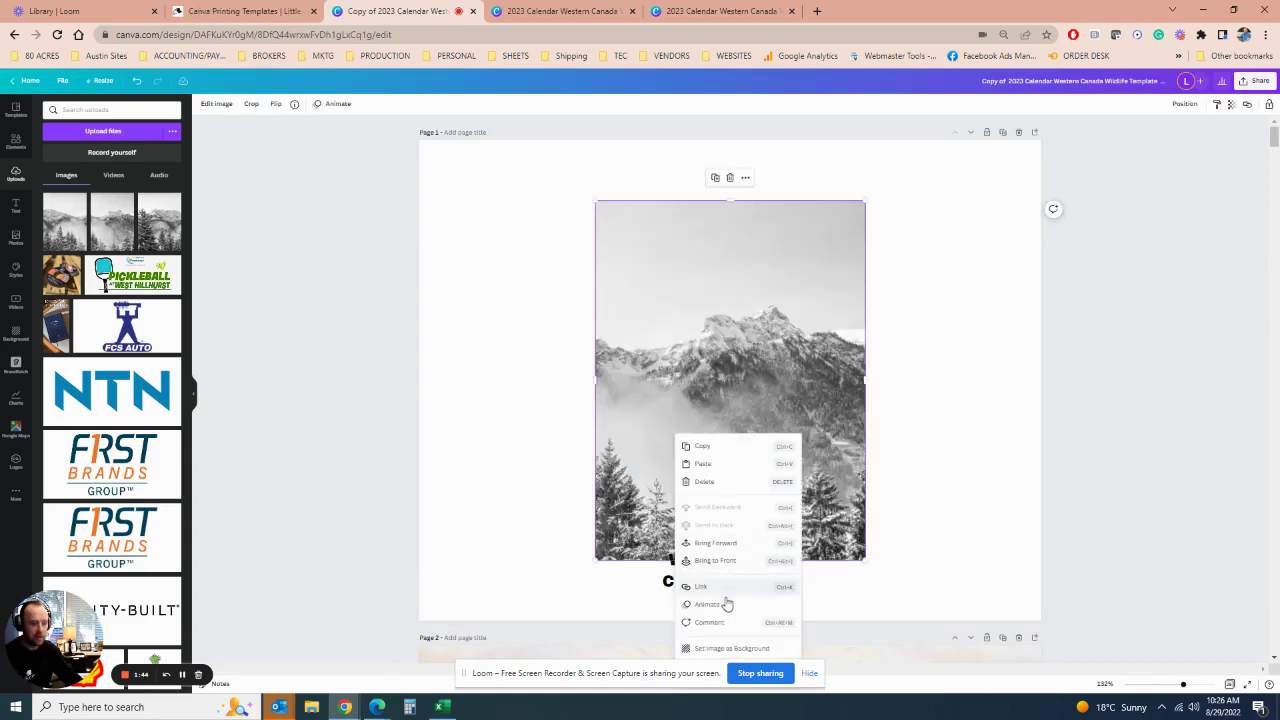
left_click(731, 648)
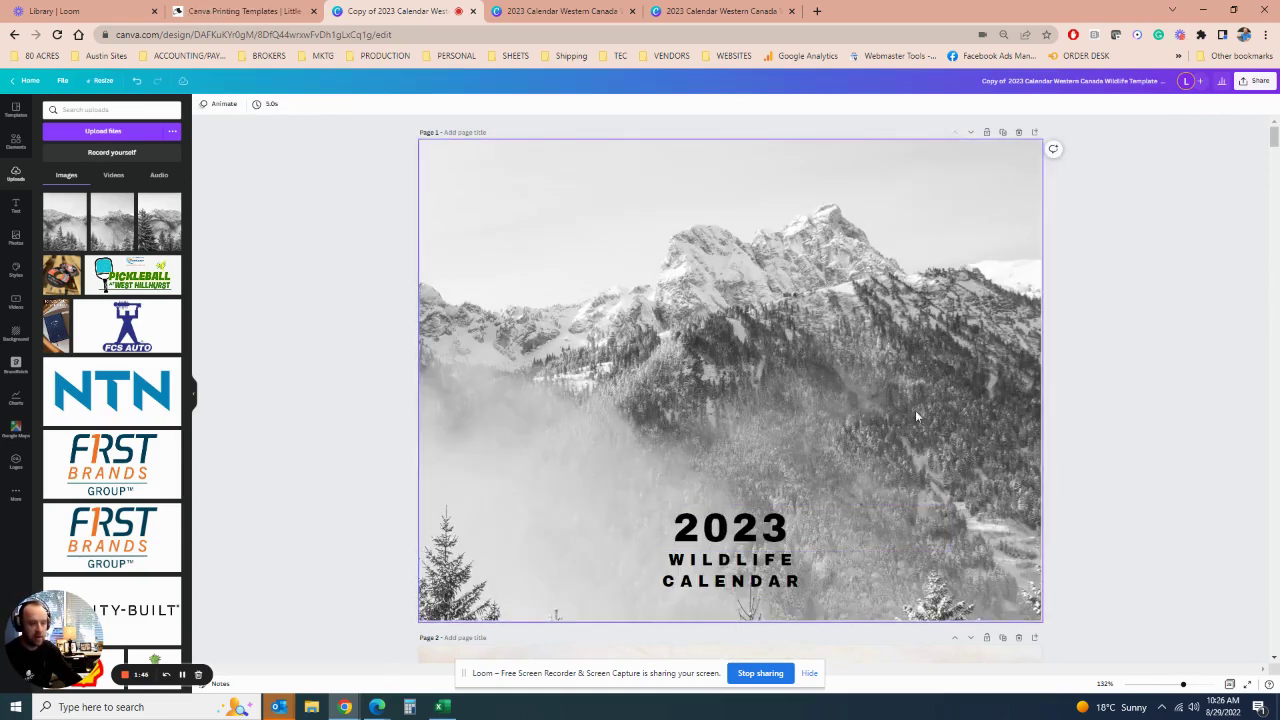
Step: Change the cover subtitle to read FAMILY CALENDAR on two lines
left_click(726, 560)
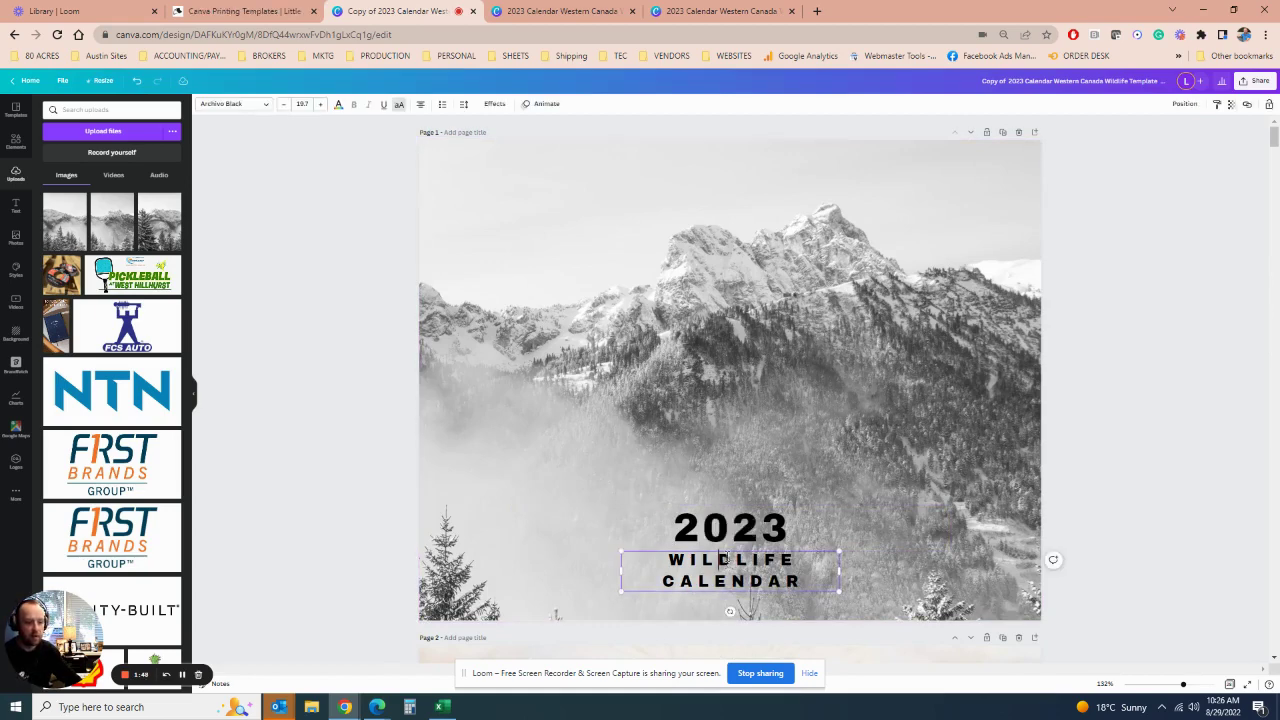
double_click(677, 561)
type("FAMILY")
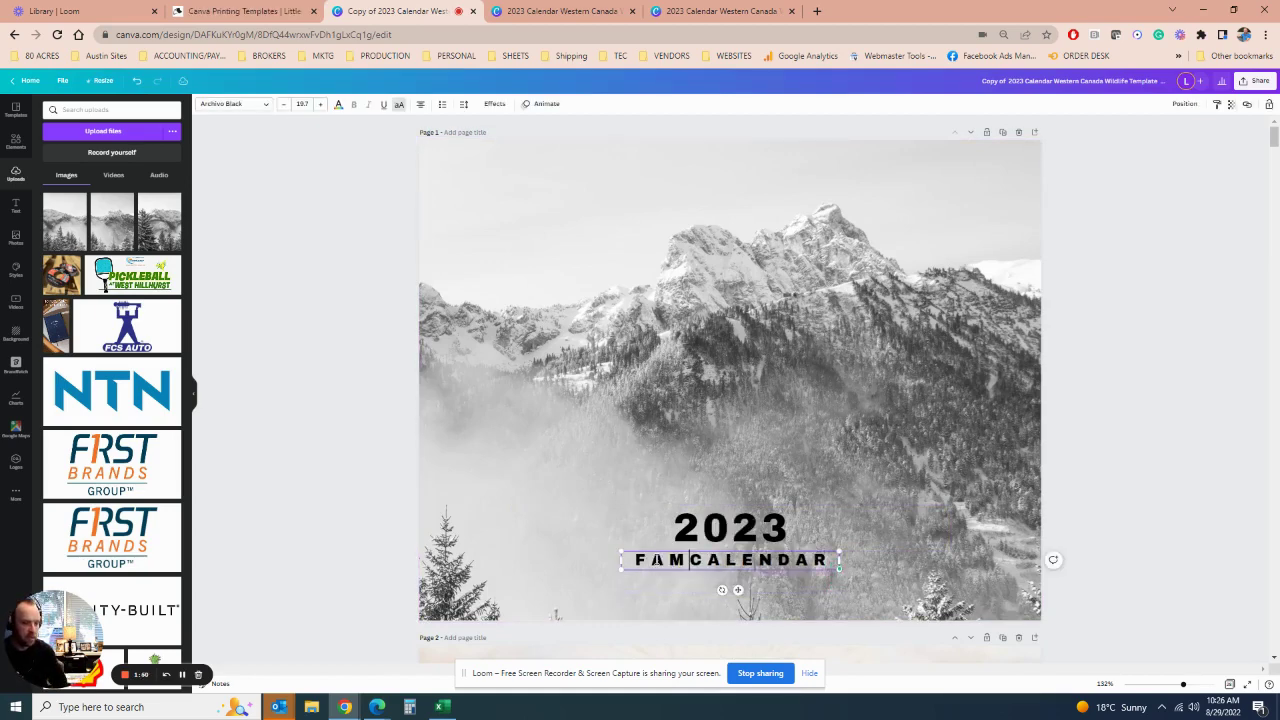
key("Return")
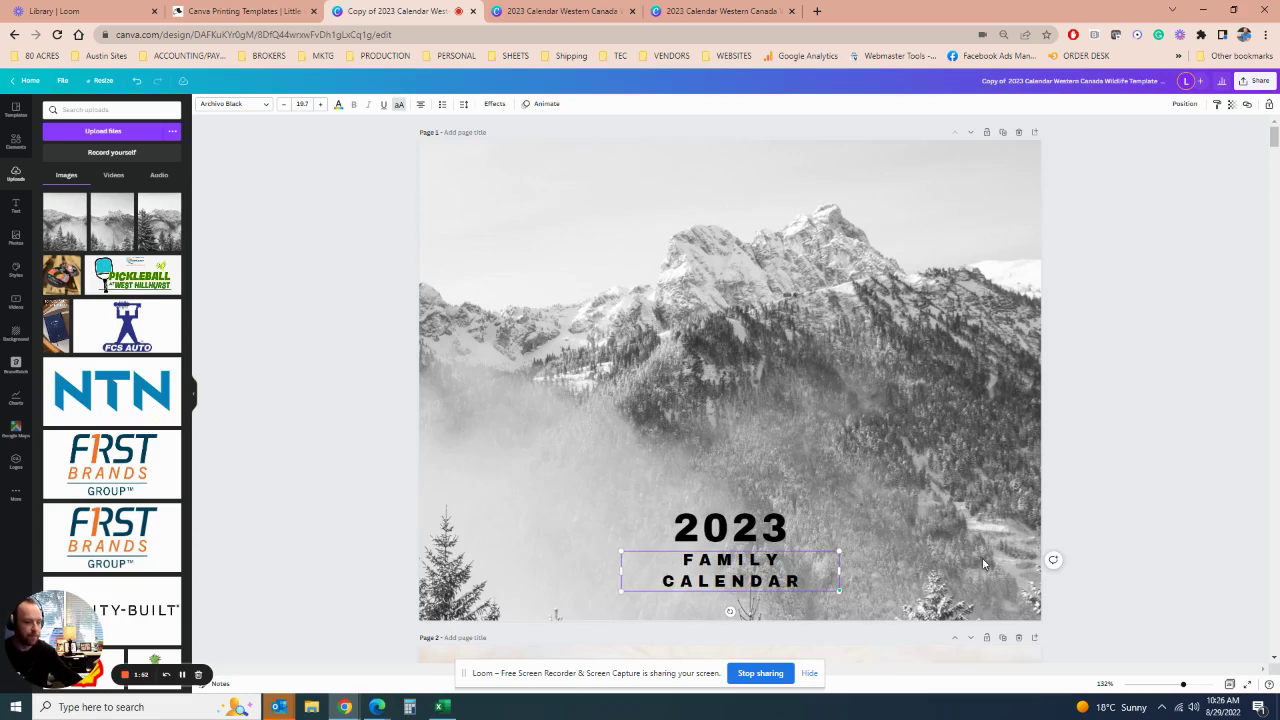
left_click(1097, 495)
Step: Detach the polar bear photo from the page 2 background and delete it
scroll(1097, 497, "down", 3)
scroll(1040, 511, "down", 3)
right_click(837, 443)
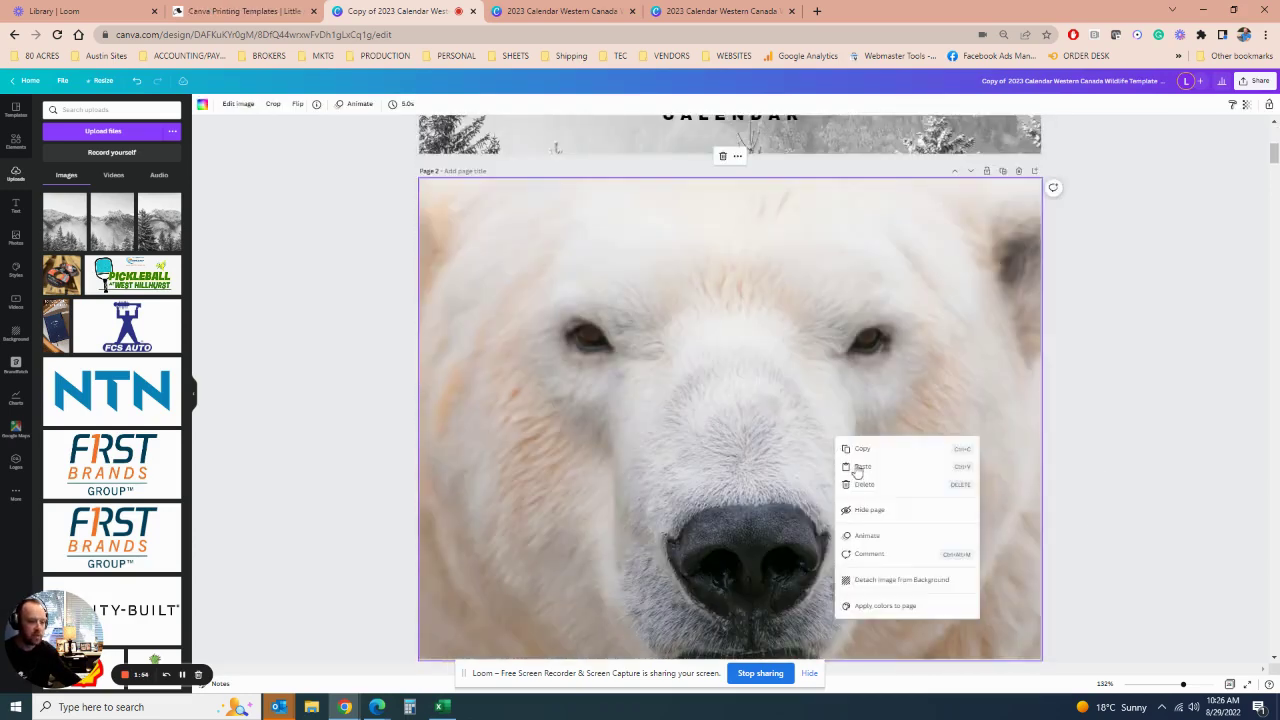
left_click(901, 578)
key("Delete")
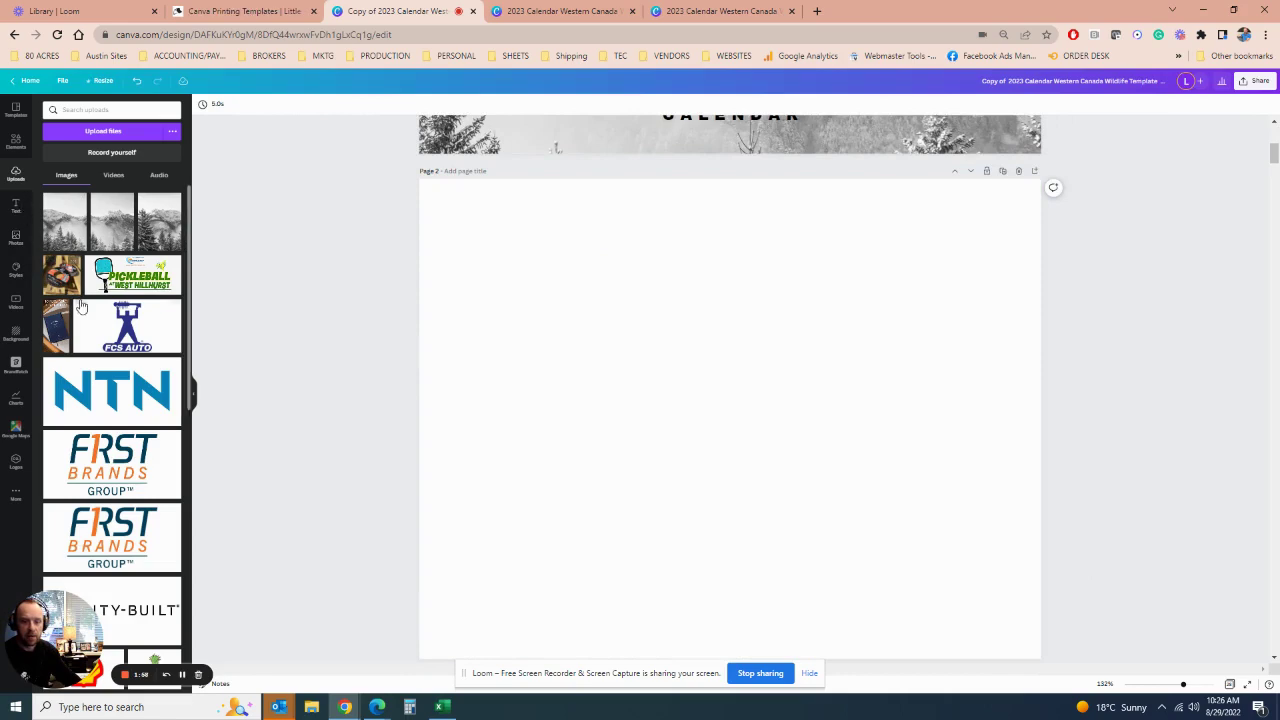
Step: Add the uploaded photo of snowy trees and mountains to page 2 and make it the page background
left_click(147, 202)
right_click(682, 462)
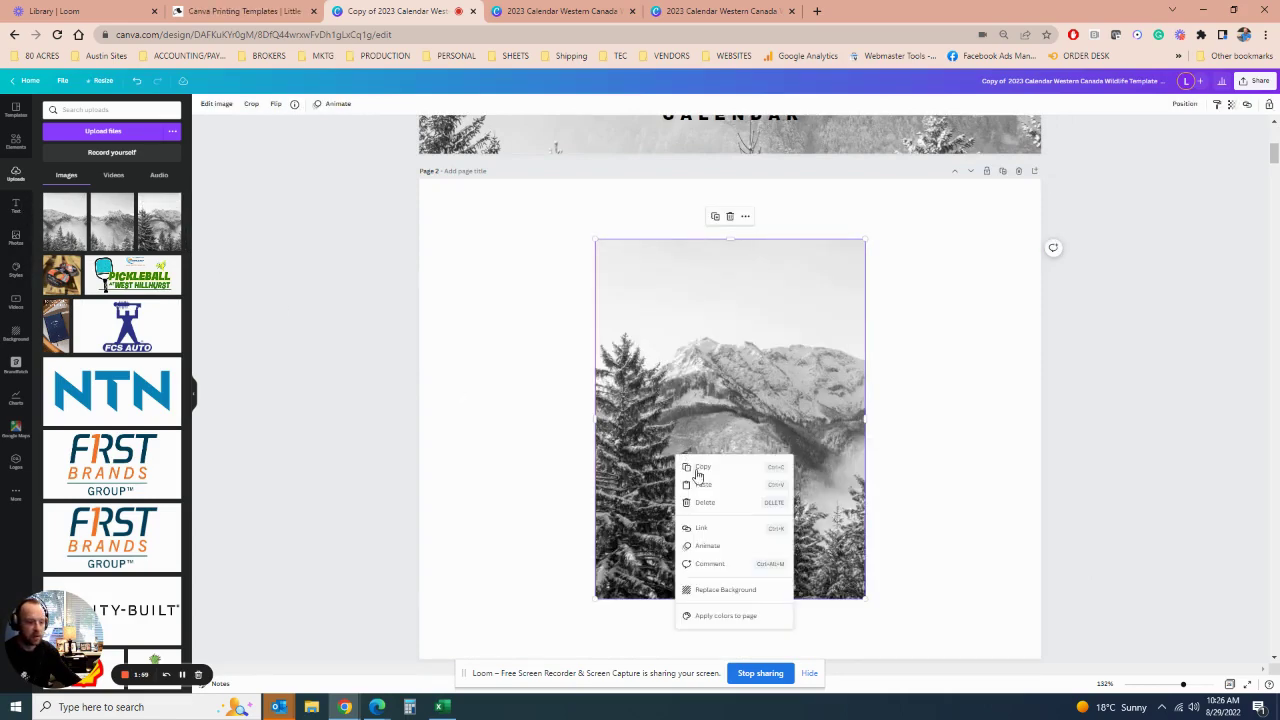
left_click(727, 589)
Step: Detach the deer photo from the page 4 background and delete it
scroll(920, 482, "down", 2)
scroll(903, 486, "down", 4)
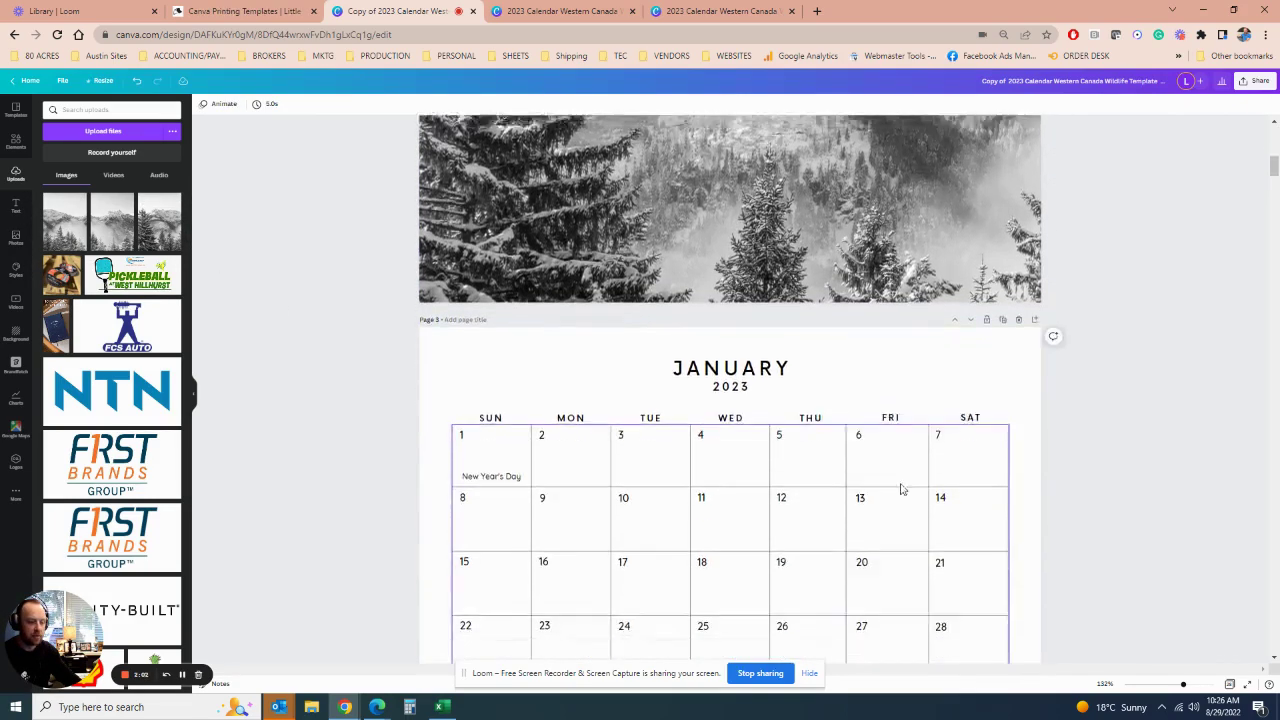
scroll(874, 497, "up", 5)
scroll(851, 497, "down", 5)
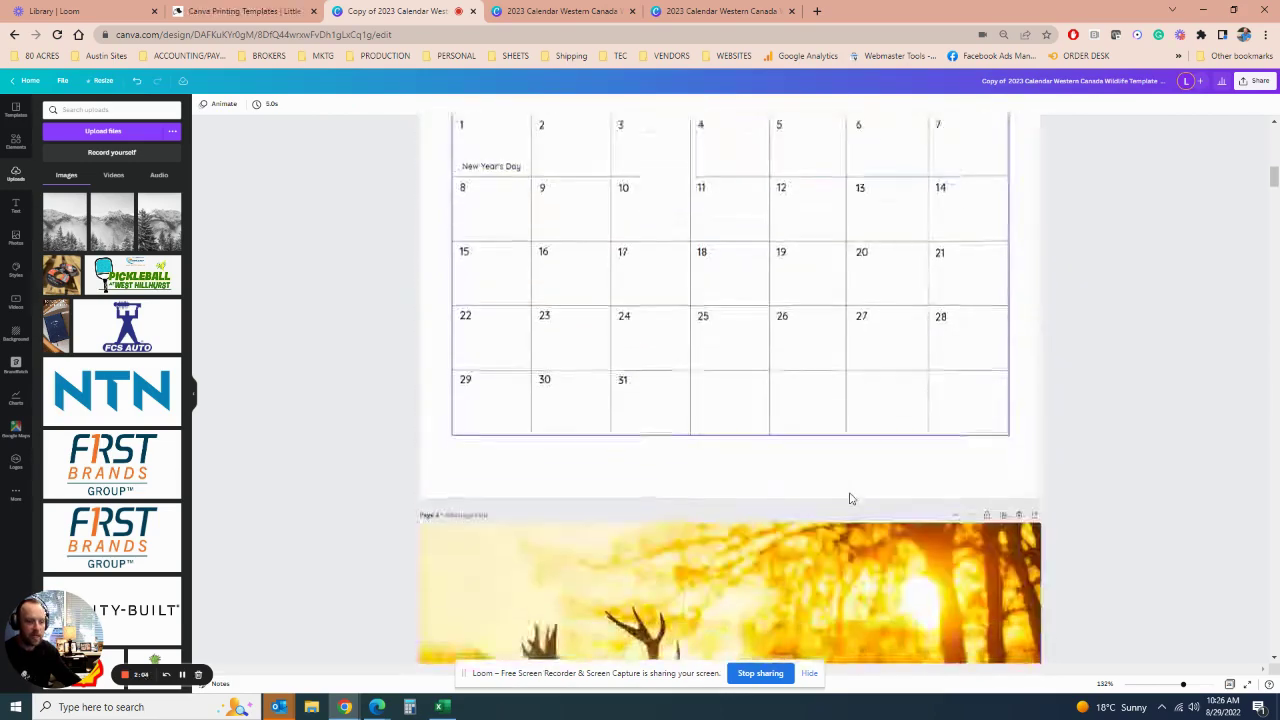
scroll(503, 474, "down", 5)
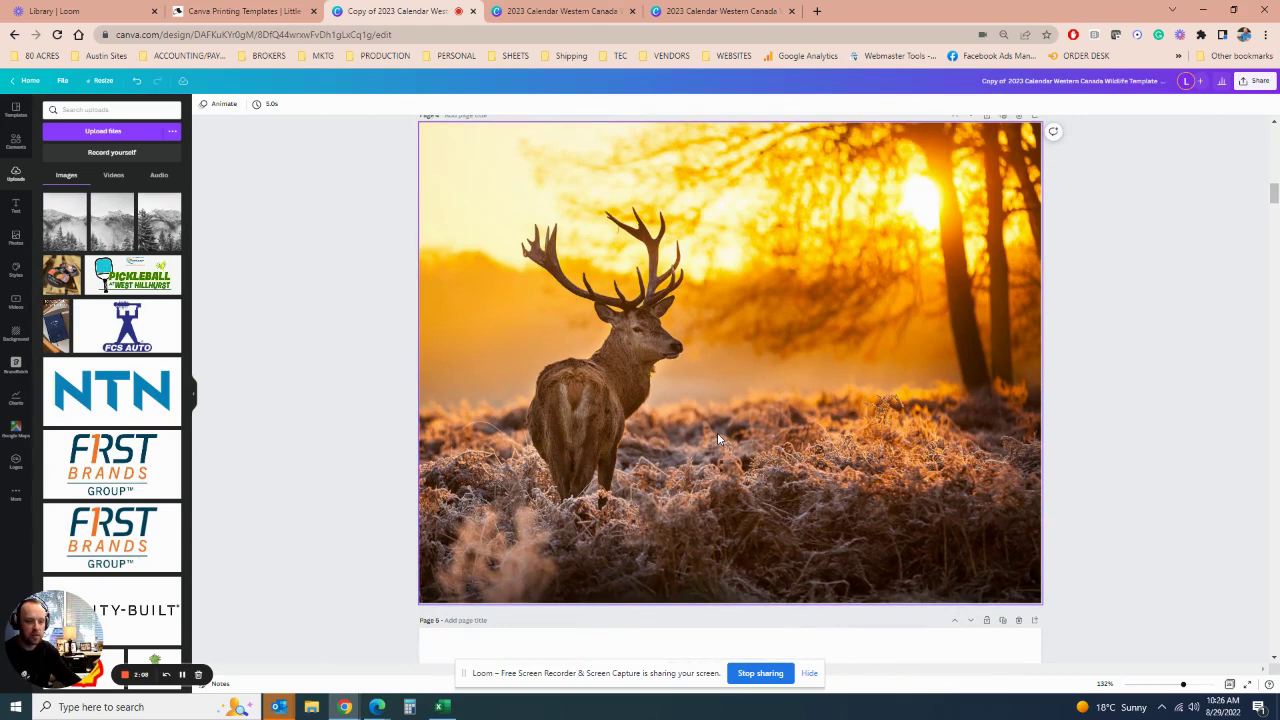
left_click(717, 437)
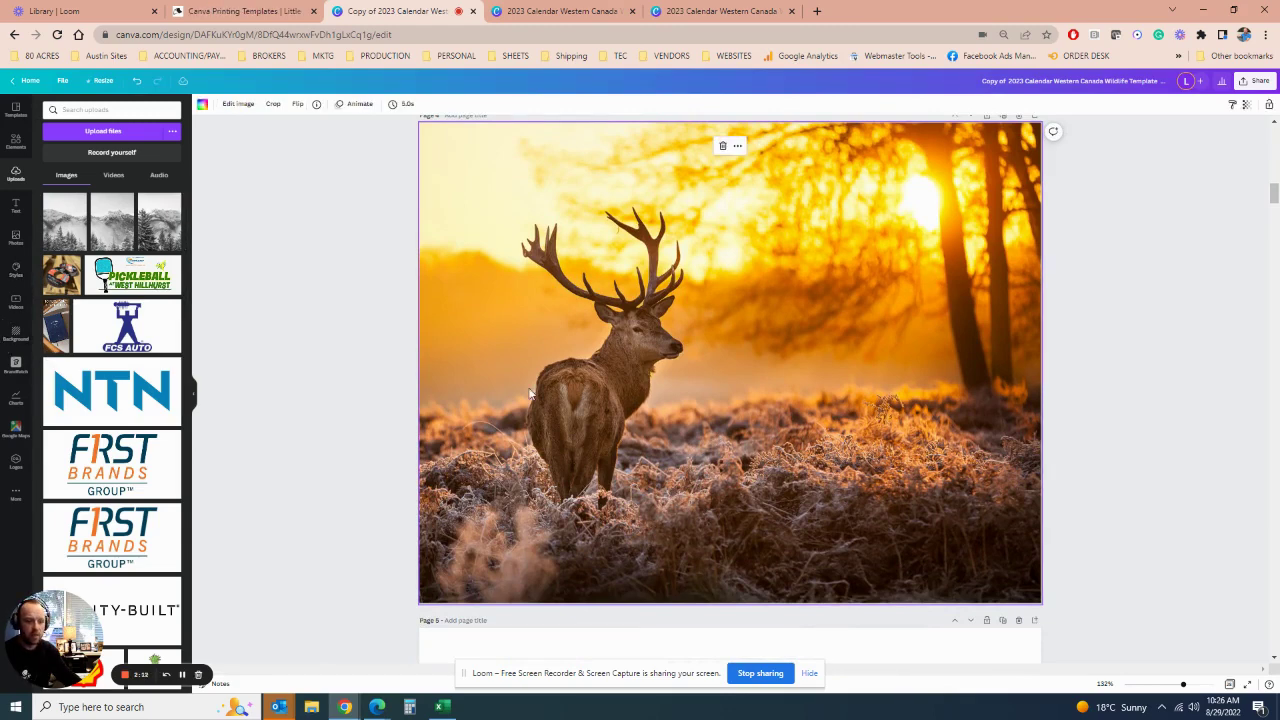
right_click(655, 410)
left_click(720, 552)
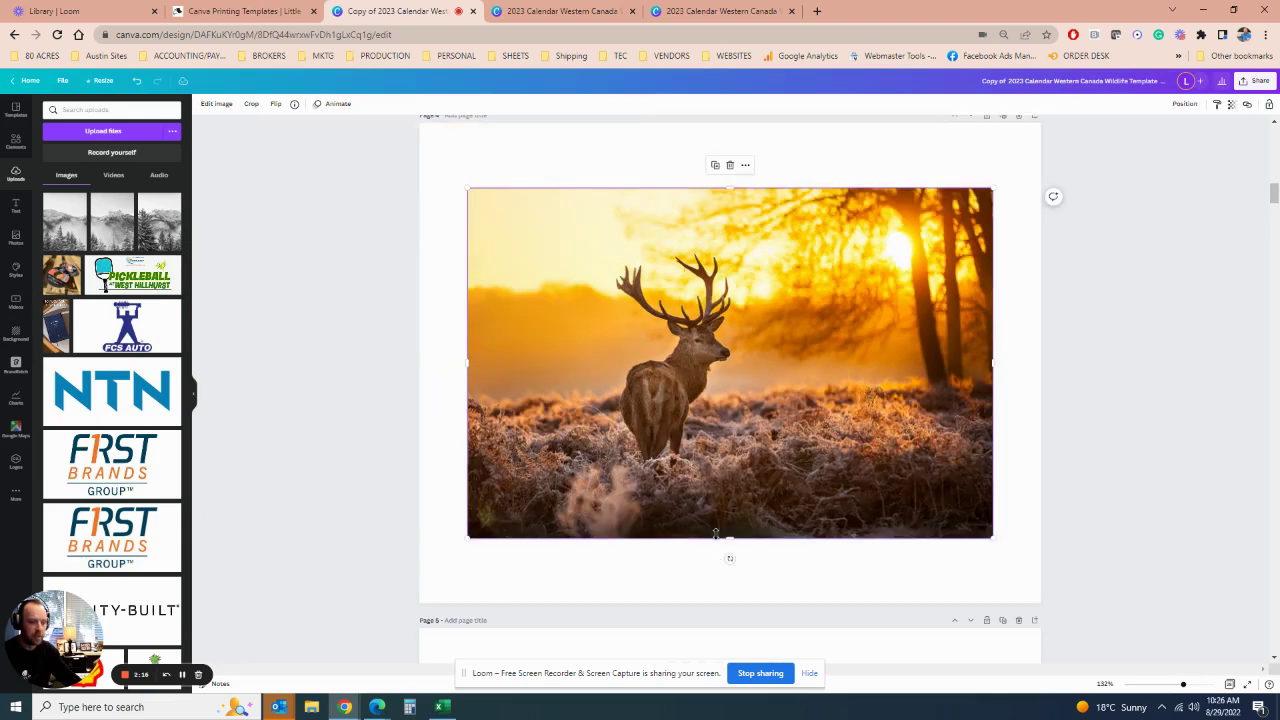
key("Delete")
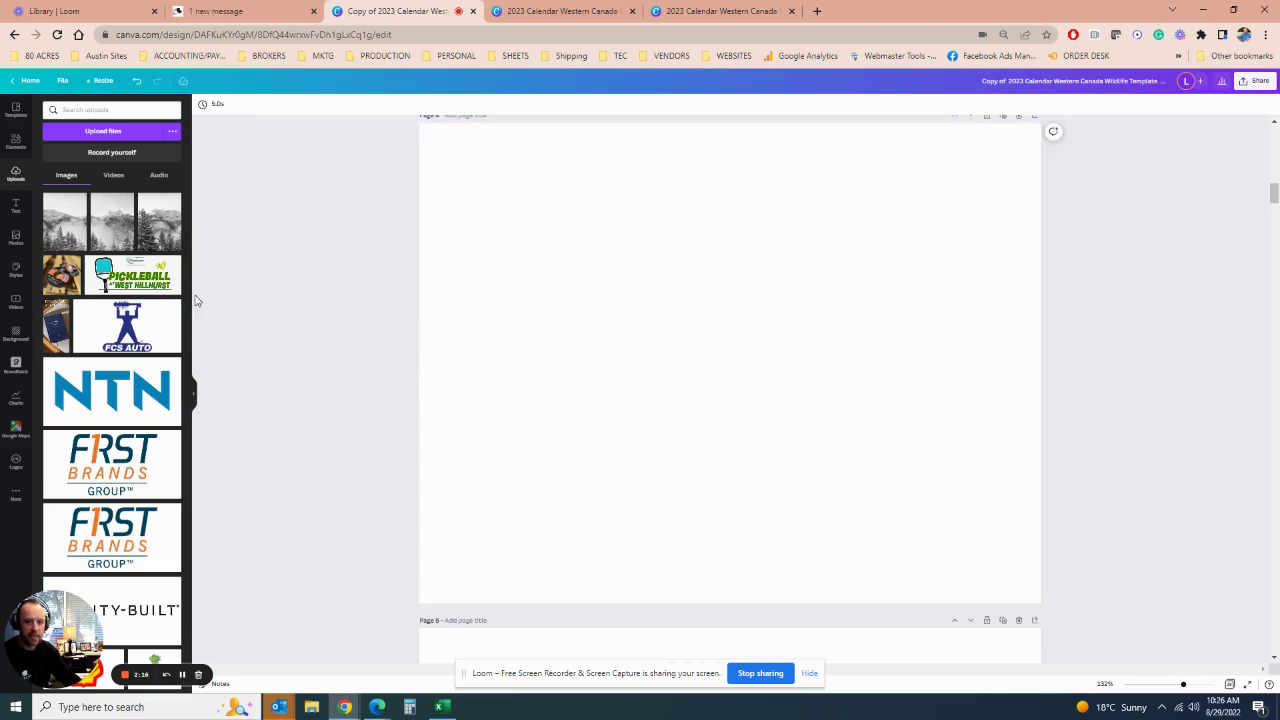
Step: Search the stock photo library for "roller coaster"
left_click(15, 241)
left_click(88, 112)
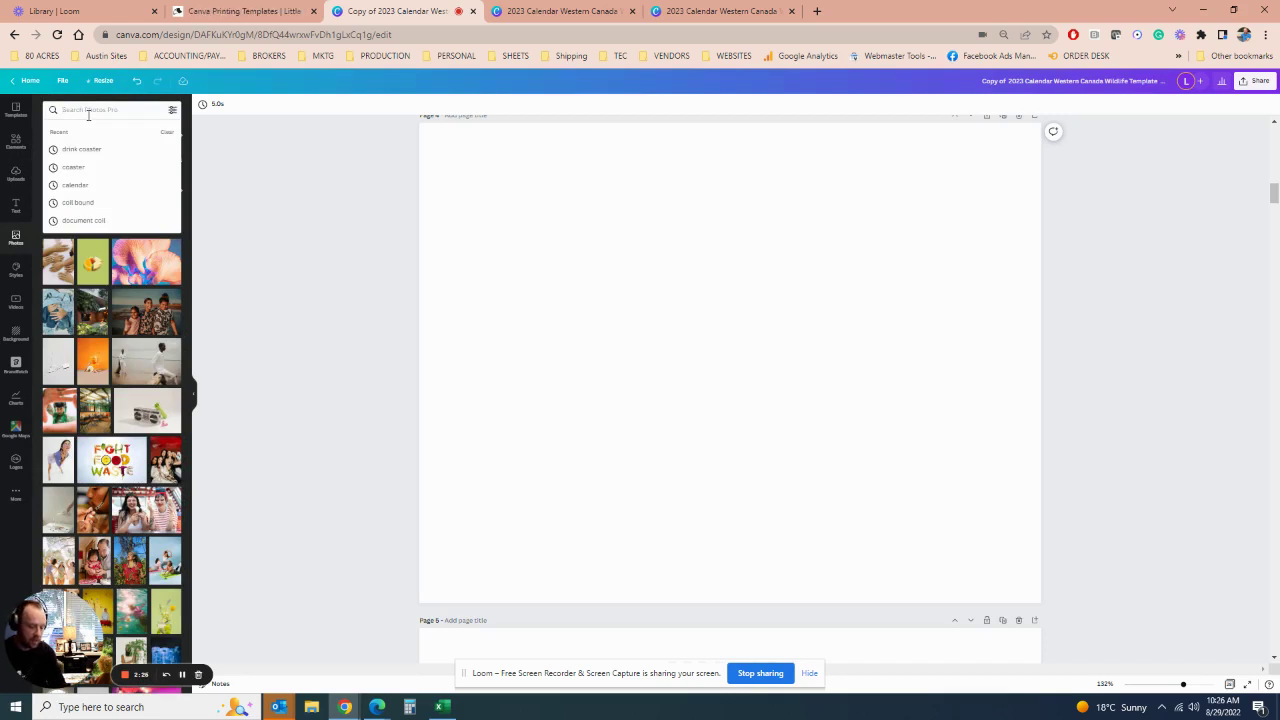
type("role")
type("er co")
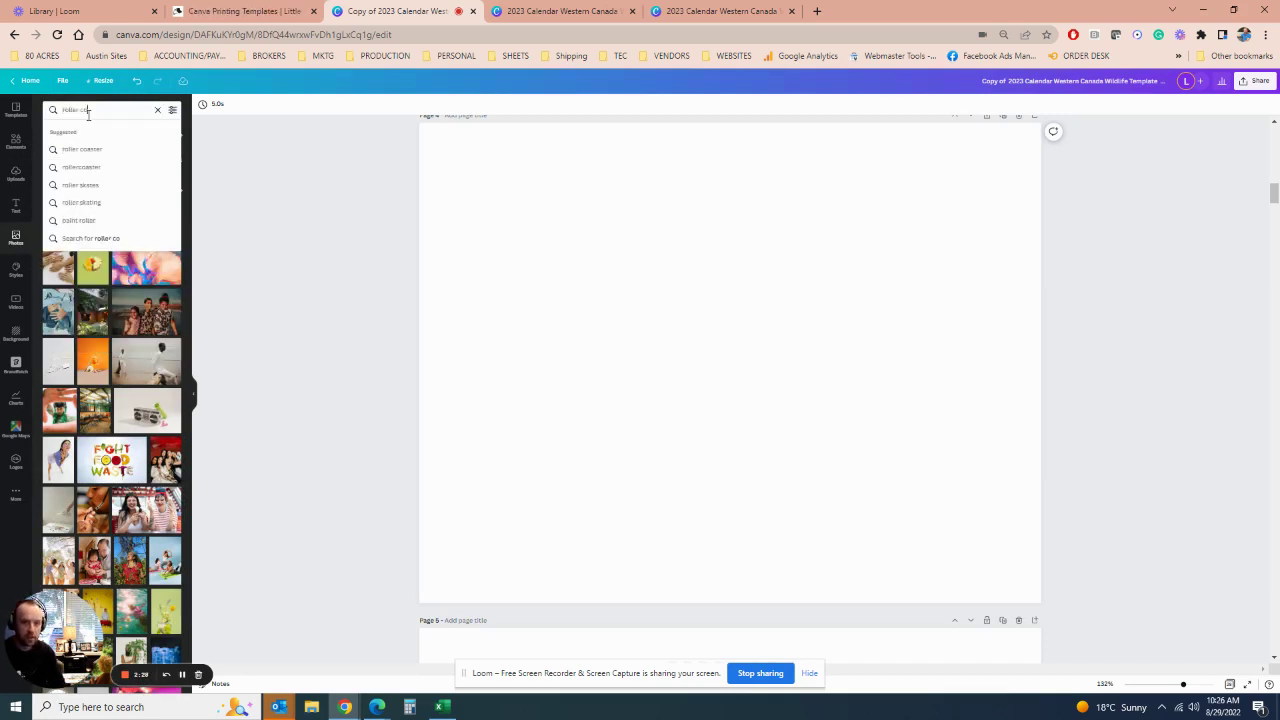
type("aster")
key("Return")
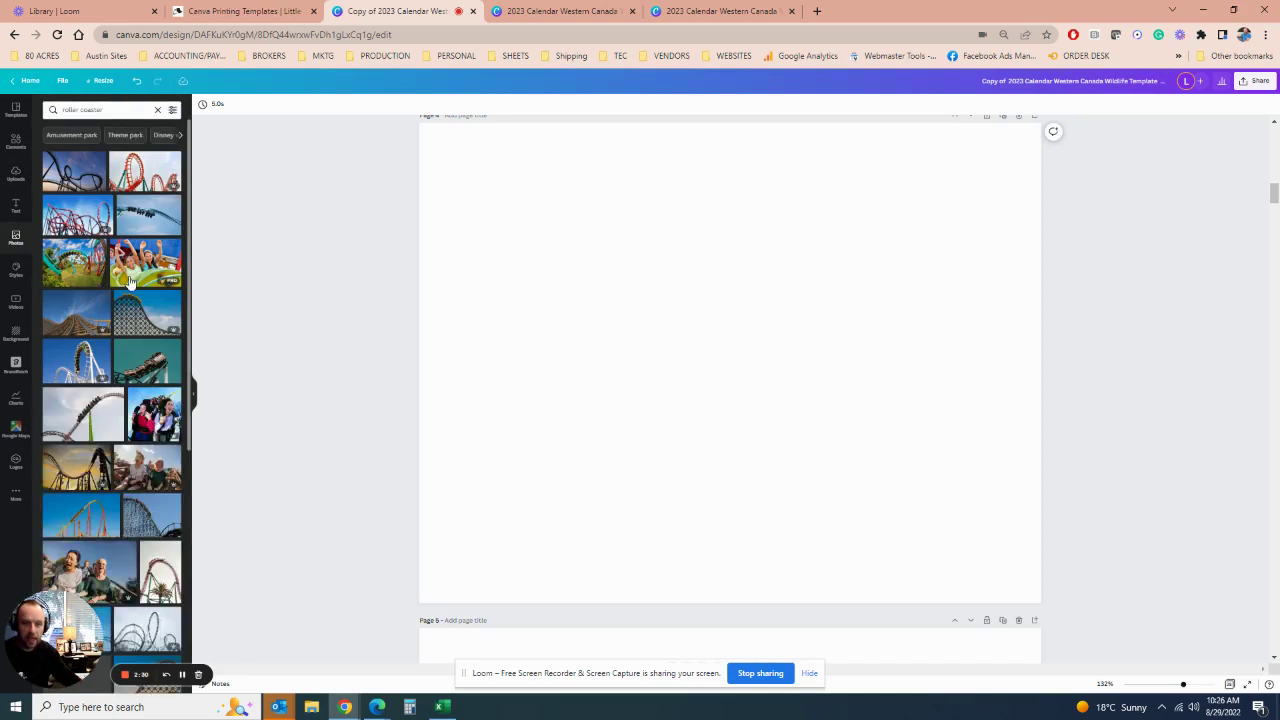
Step: Add the stock photo of the red looping roller coaster to page 4 and make it the page background
left_click(86, 228)
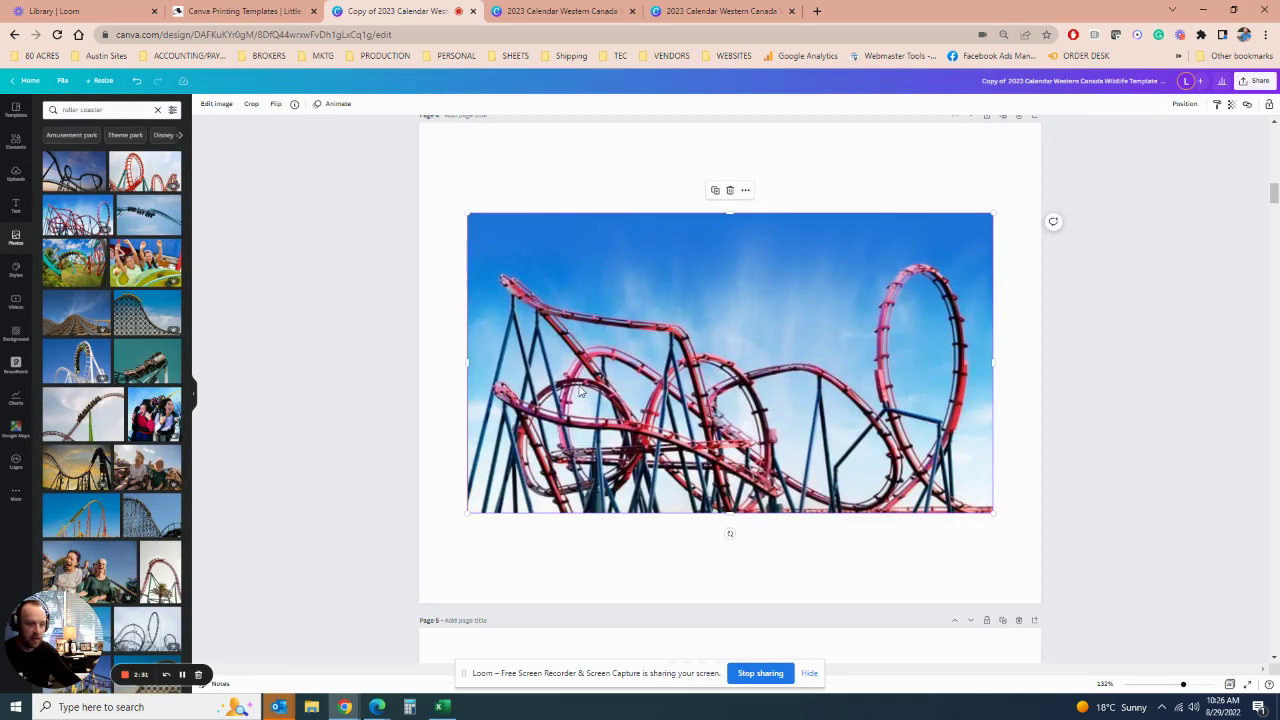
right_click(638, 368)
left_click(688, 505)
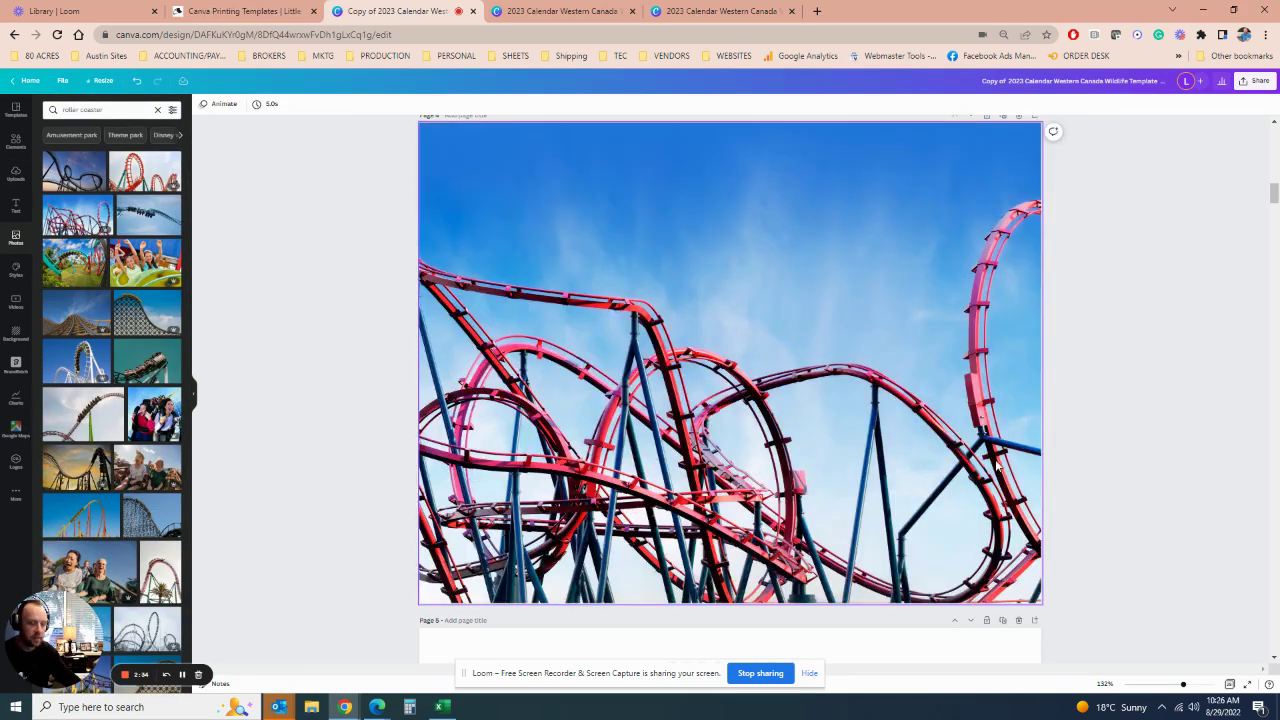
Step: Detach the red roller coaster photo from the page 4 background and delete it
left_click(889, 459)
right_click(622, 410)
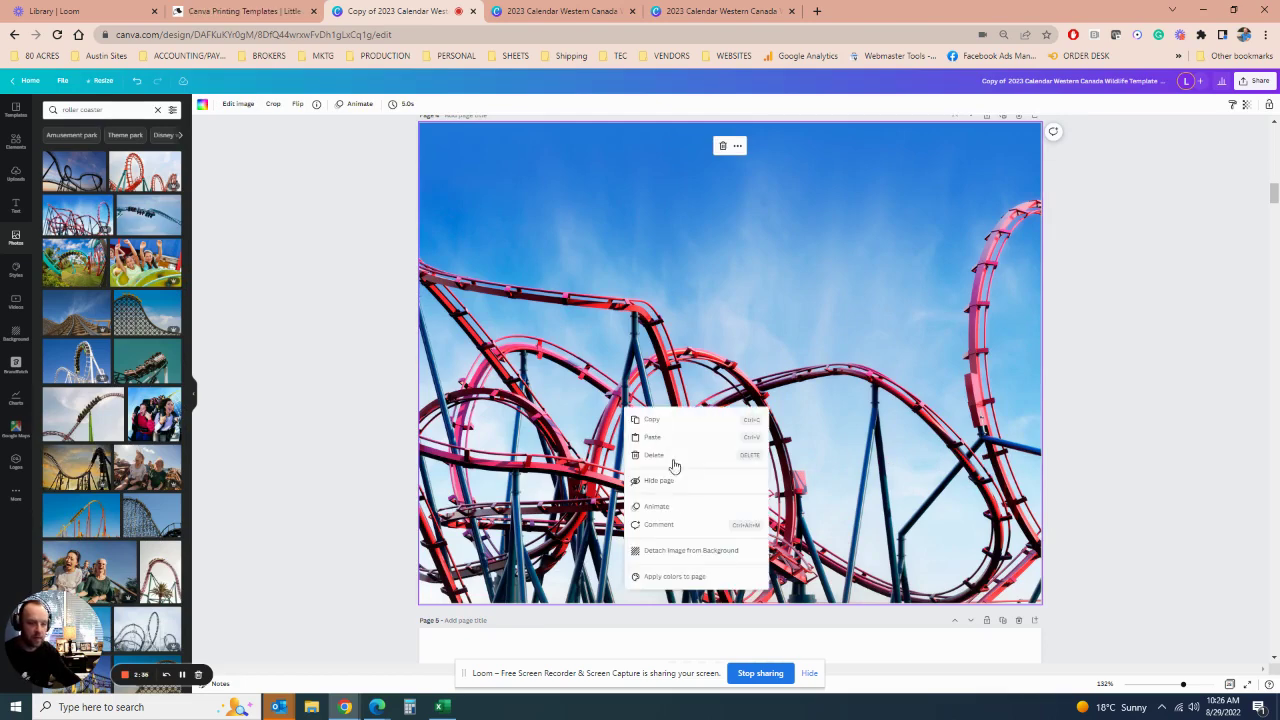
left_click(681, 552)
key("Delete")
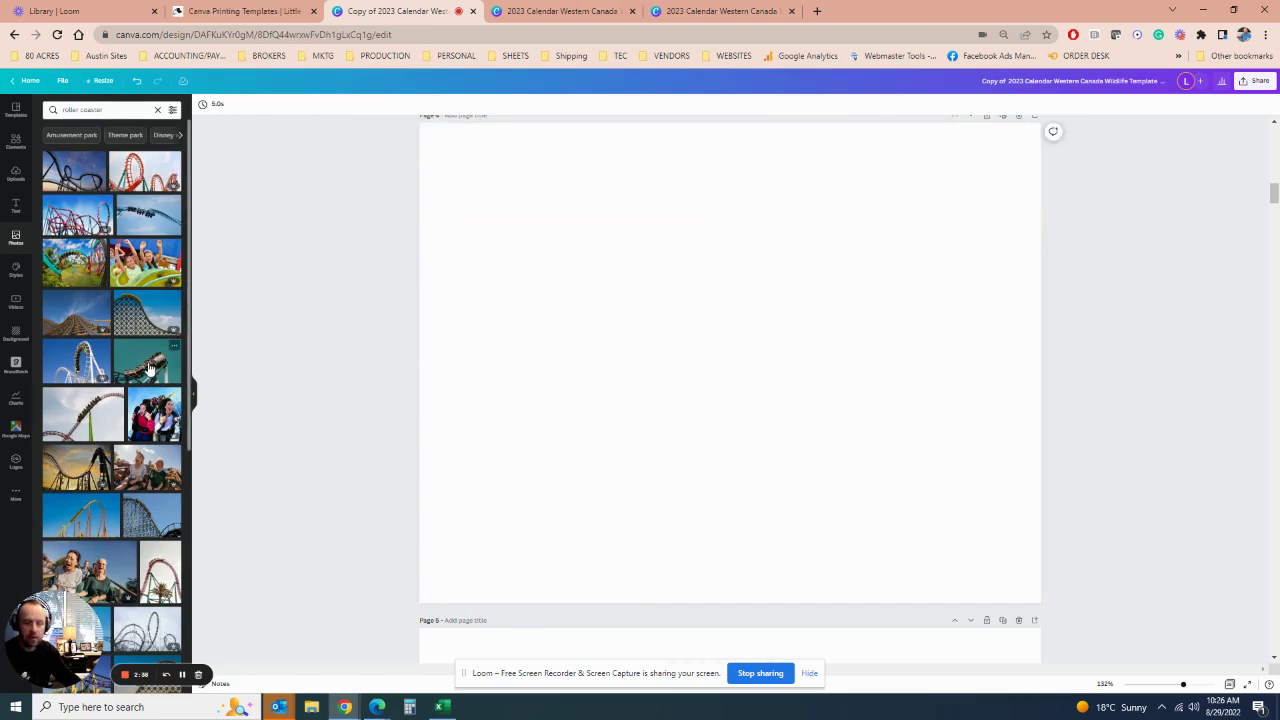
Step: Add the photo of roller coaster cars against a teal sky to page 4 and set it as the page background
left_click(148, 368)
right_click(592, 418)
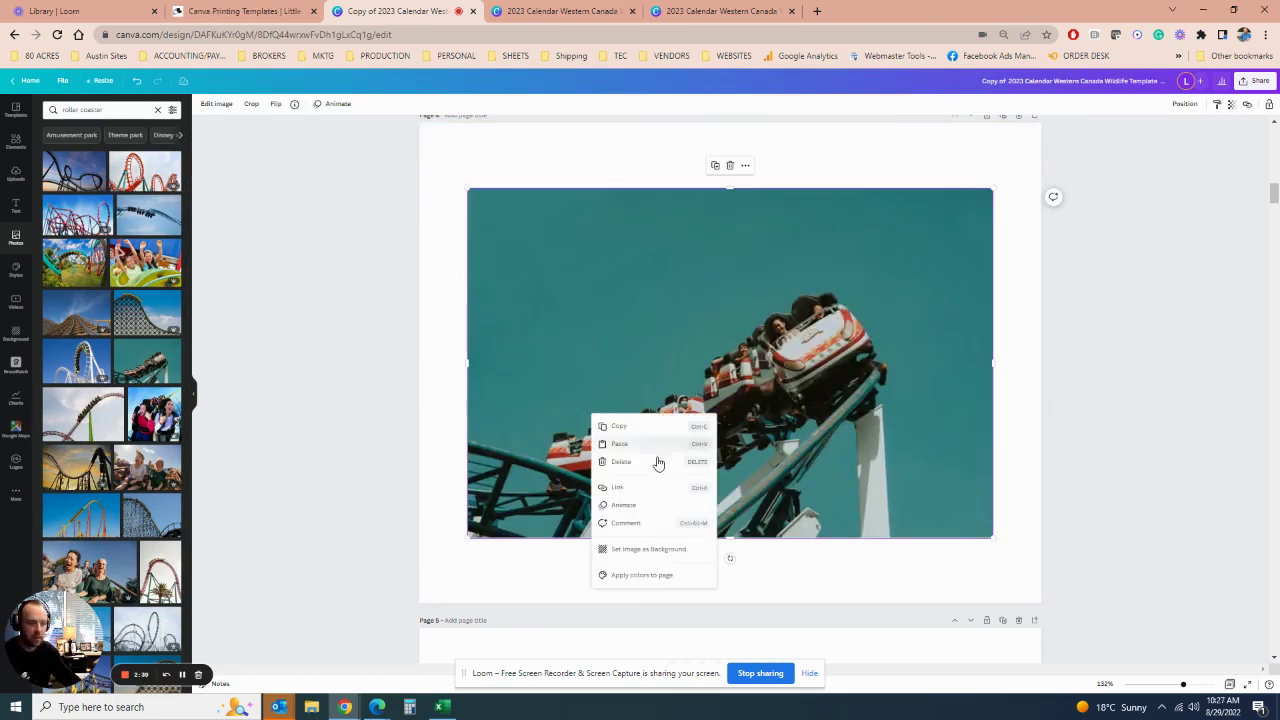
left_click(663, 548)
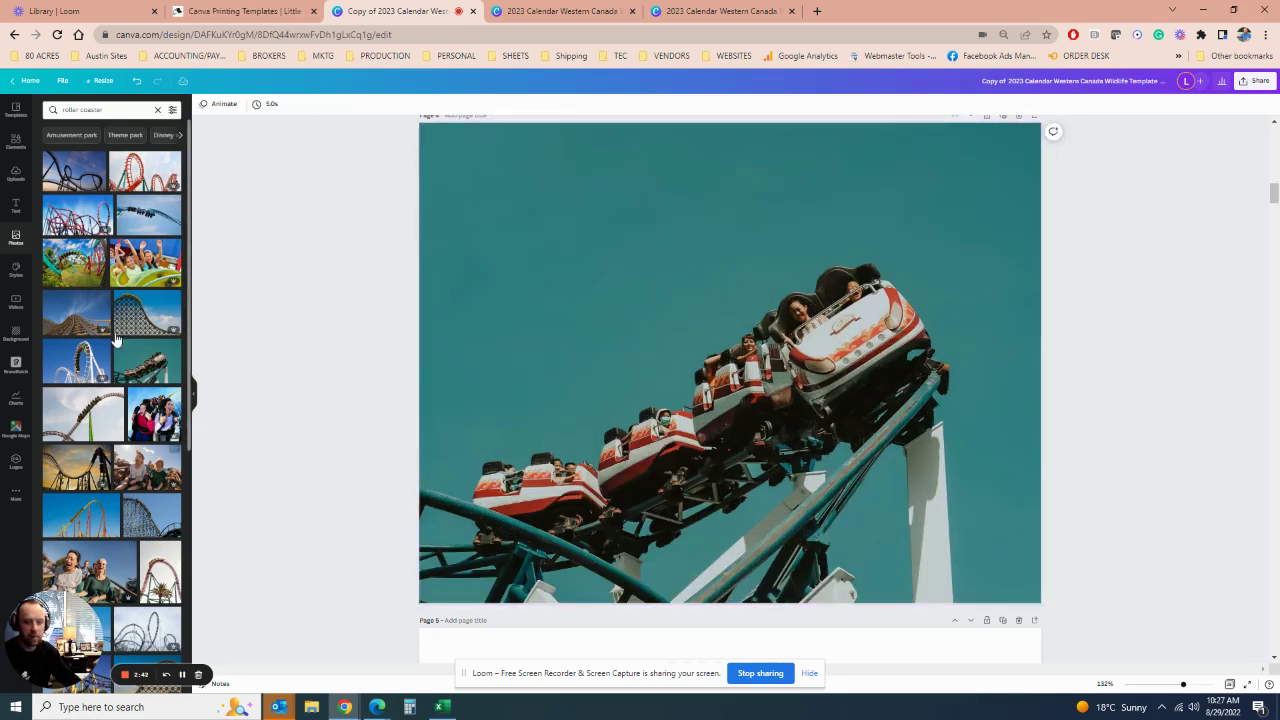
Step: Search the stock photo library for "rocky mountains"
left_click(90, 110)
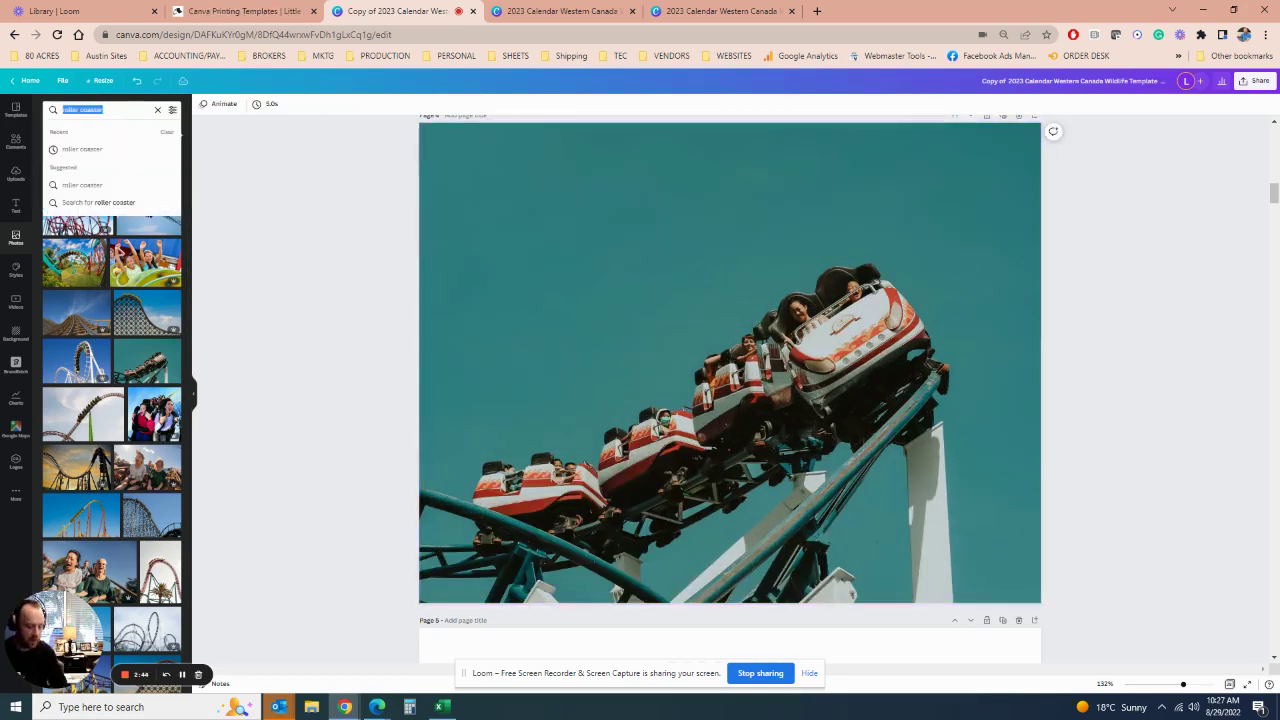
type("rocky mountains")
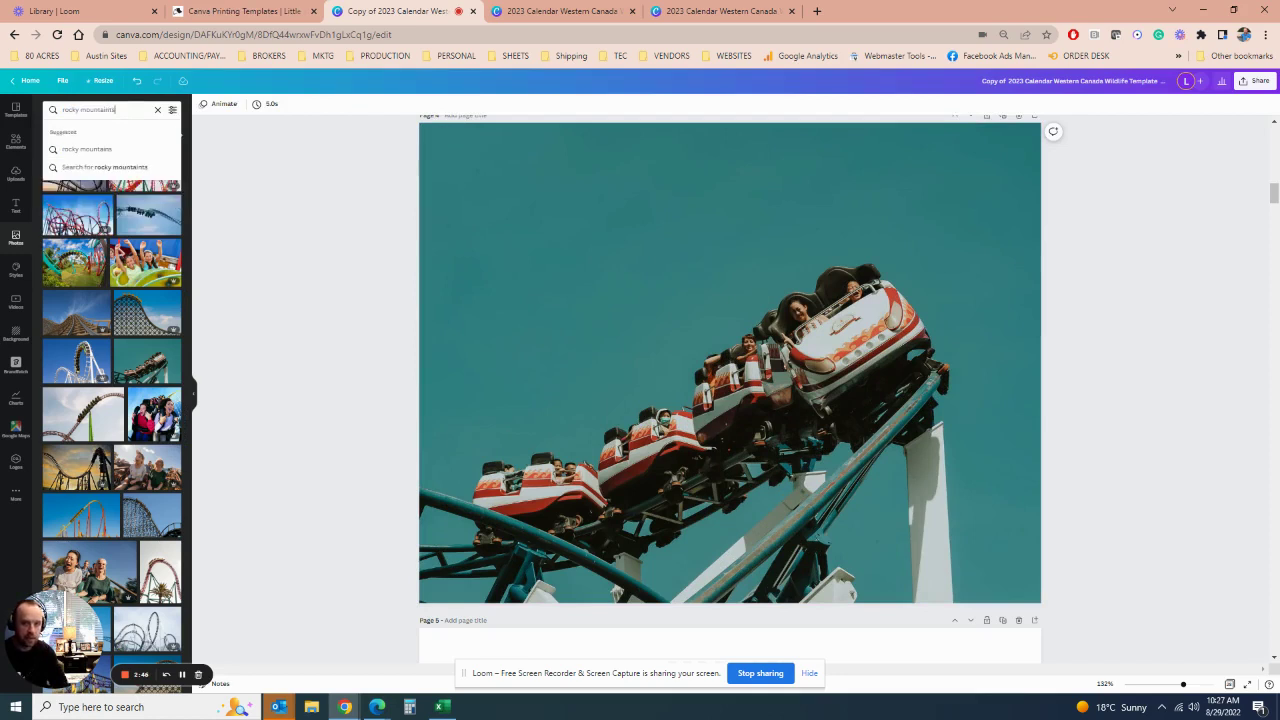
key("Return")
left_click(125, 109)
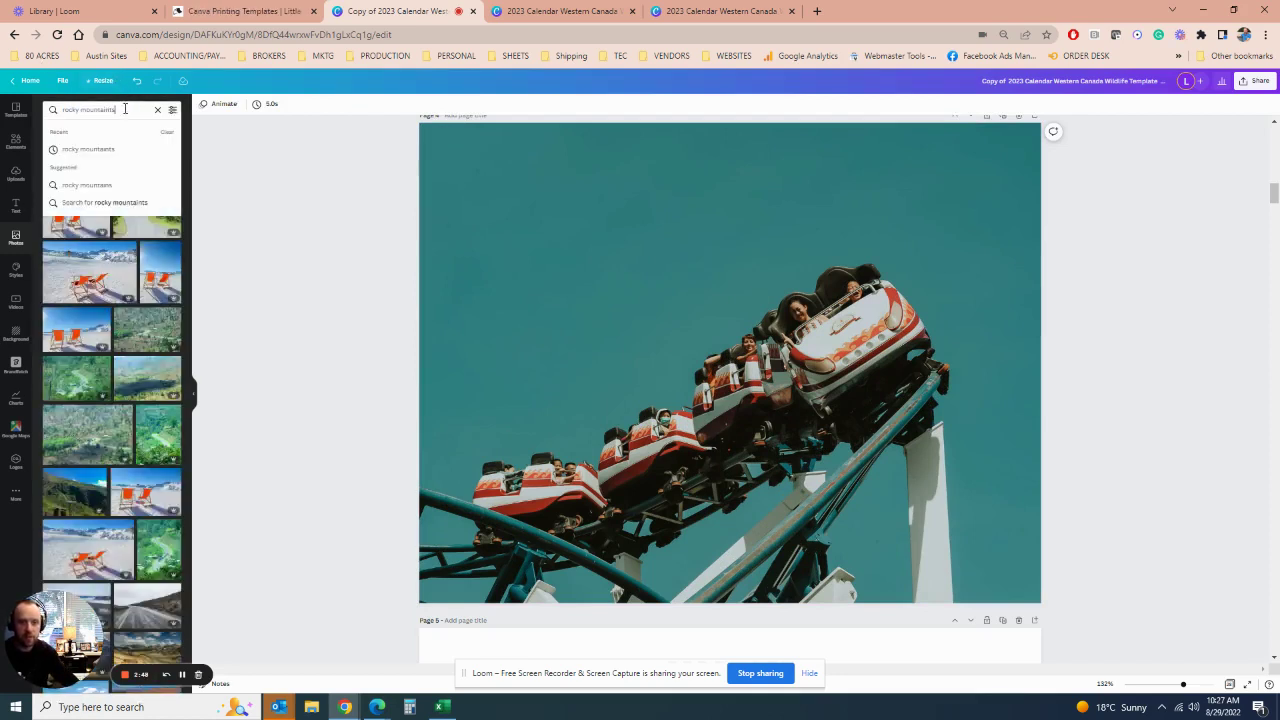
key("Return")
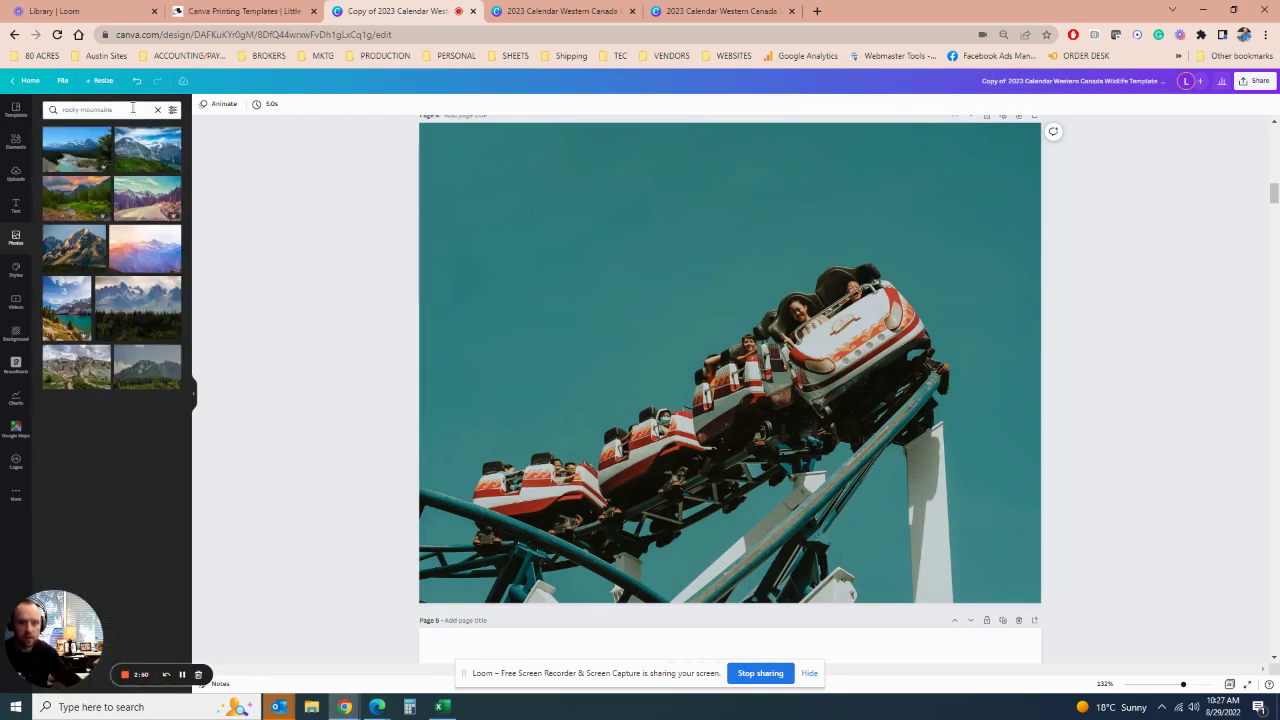
Step: Detach the teal-sky roller coaster photo from the page 4 background and delete it
left_click(602, 374)
right_click(608, 383)
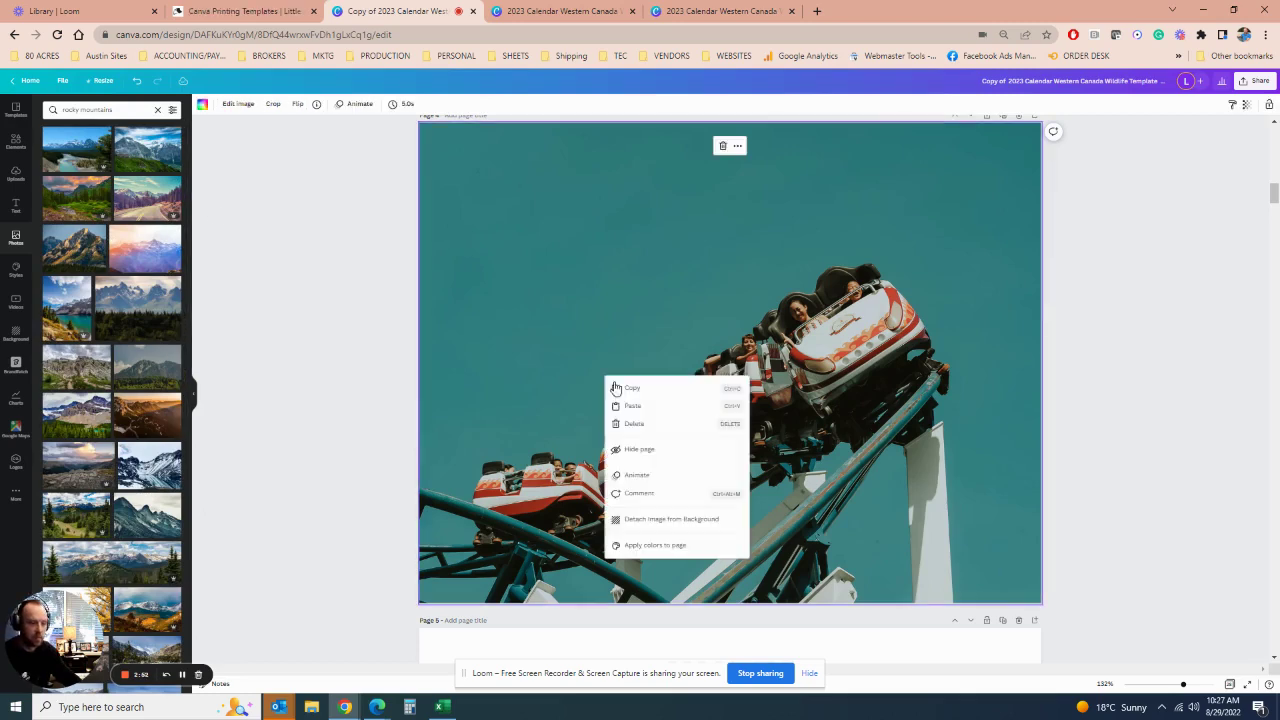
left_click(676, 518)
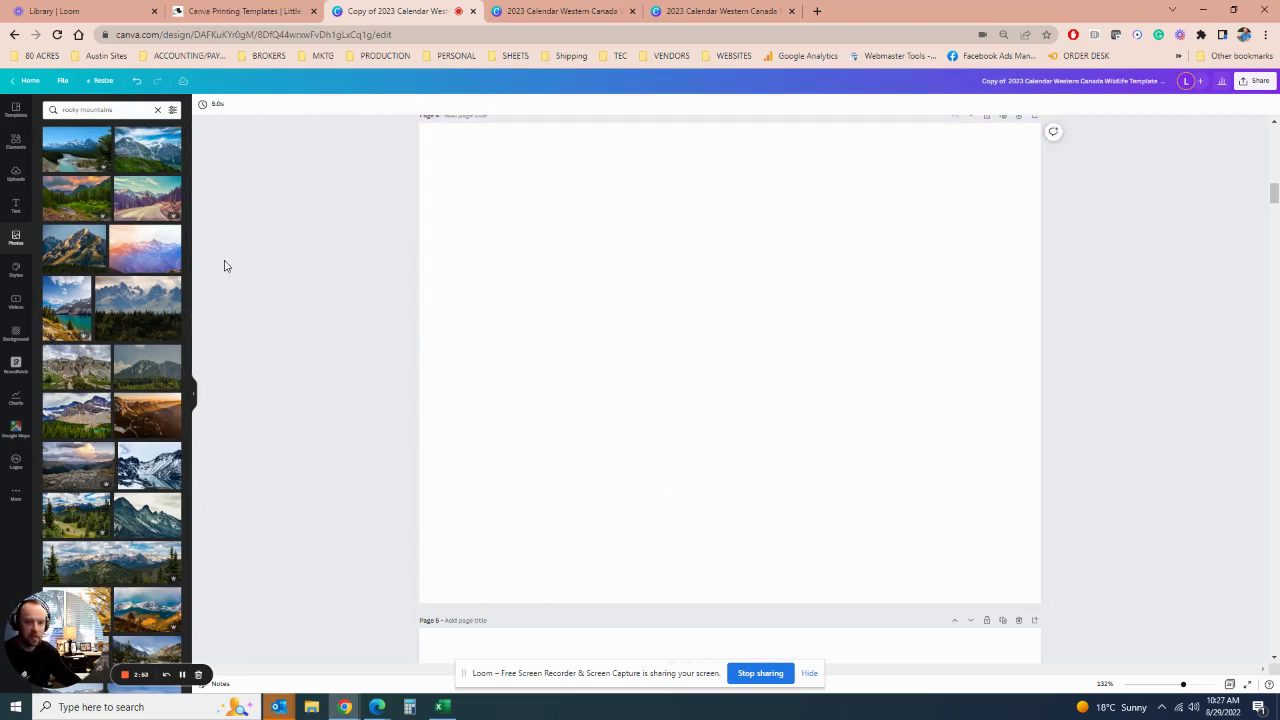
left_click(77, 160)
left_click(147, 150)
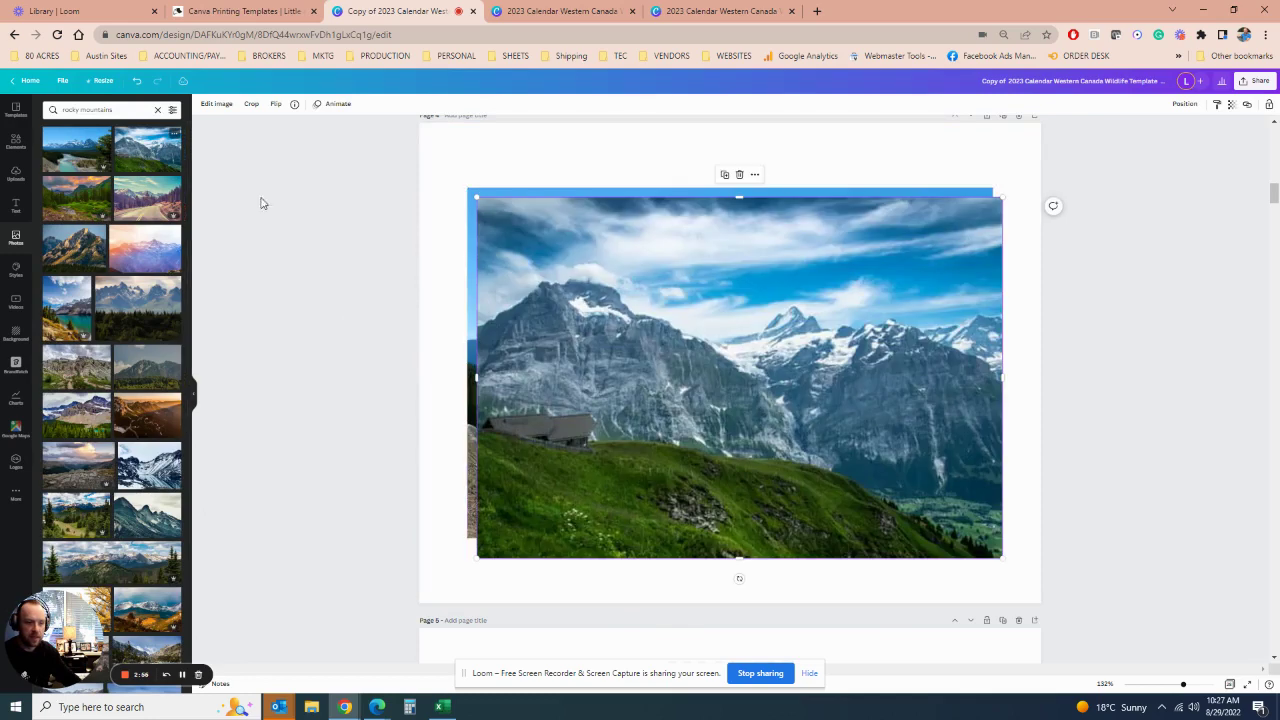
key("ctrl+z")
key("ctrl+z")
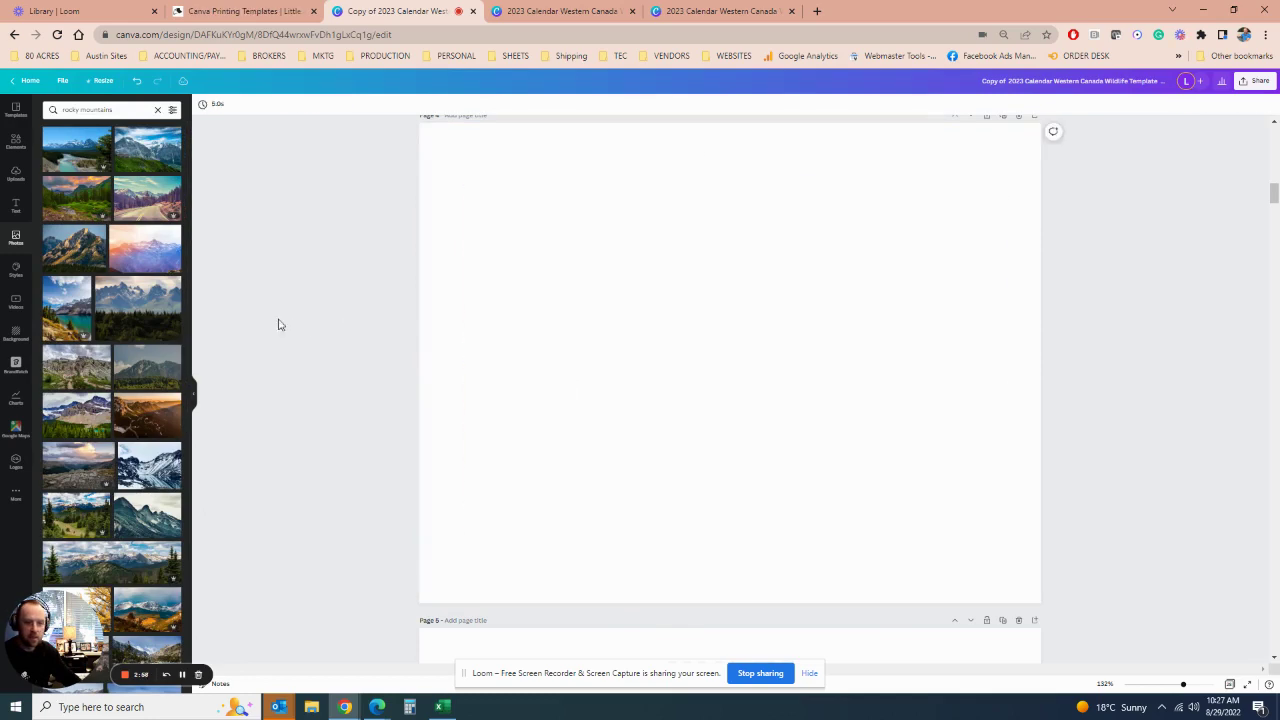
Step: Add the pink-and-blue photo of snow-capped mountains to page 4 and make it the page background
left_click(143, 268)
right_click(693, 405)
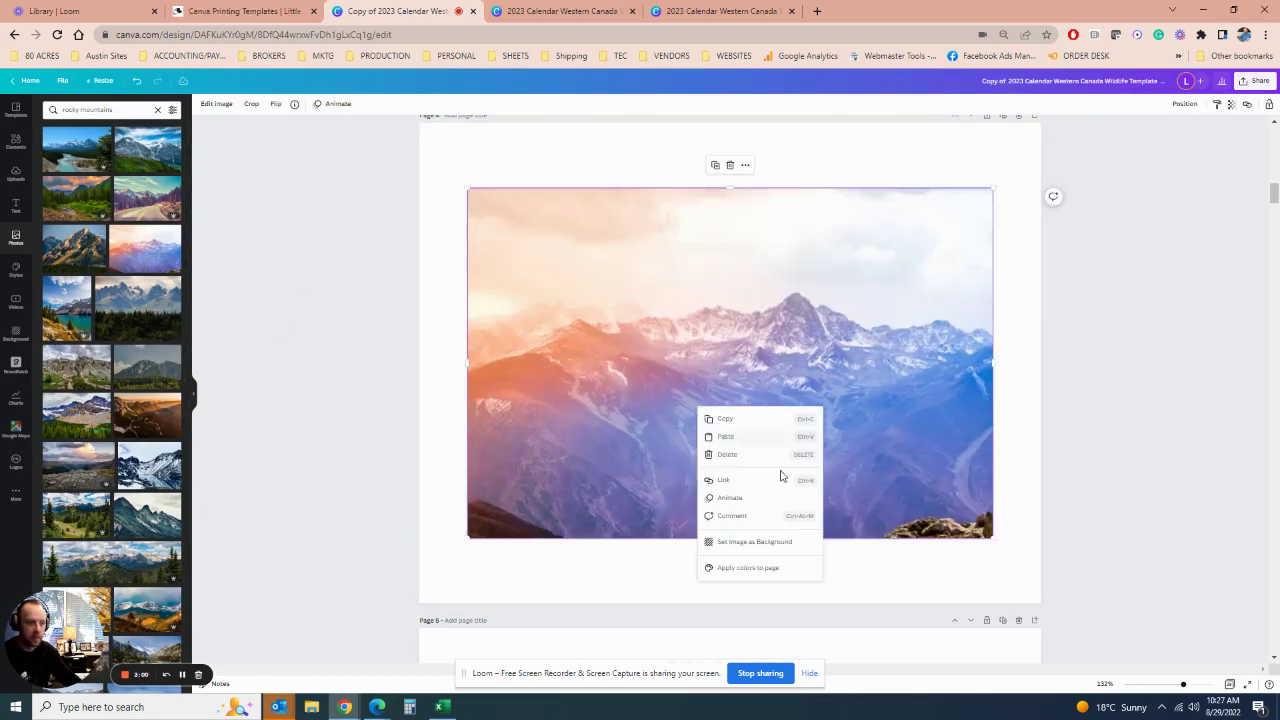
left_click(766, 537)
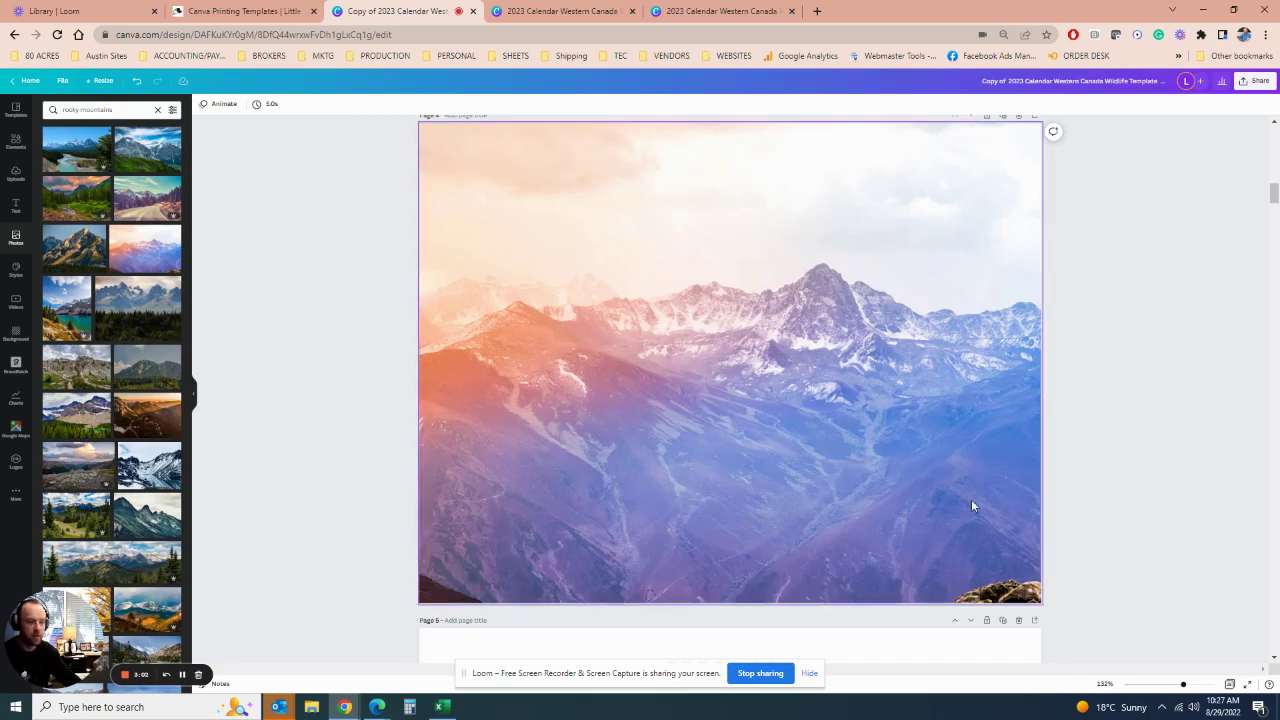
Step: Duplicate the Canada Day label on the July page and place the copy in the cell for Wednesday the 5th
scroll(832, 485, "down", 9)
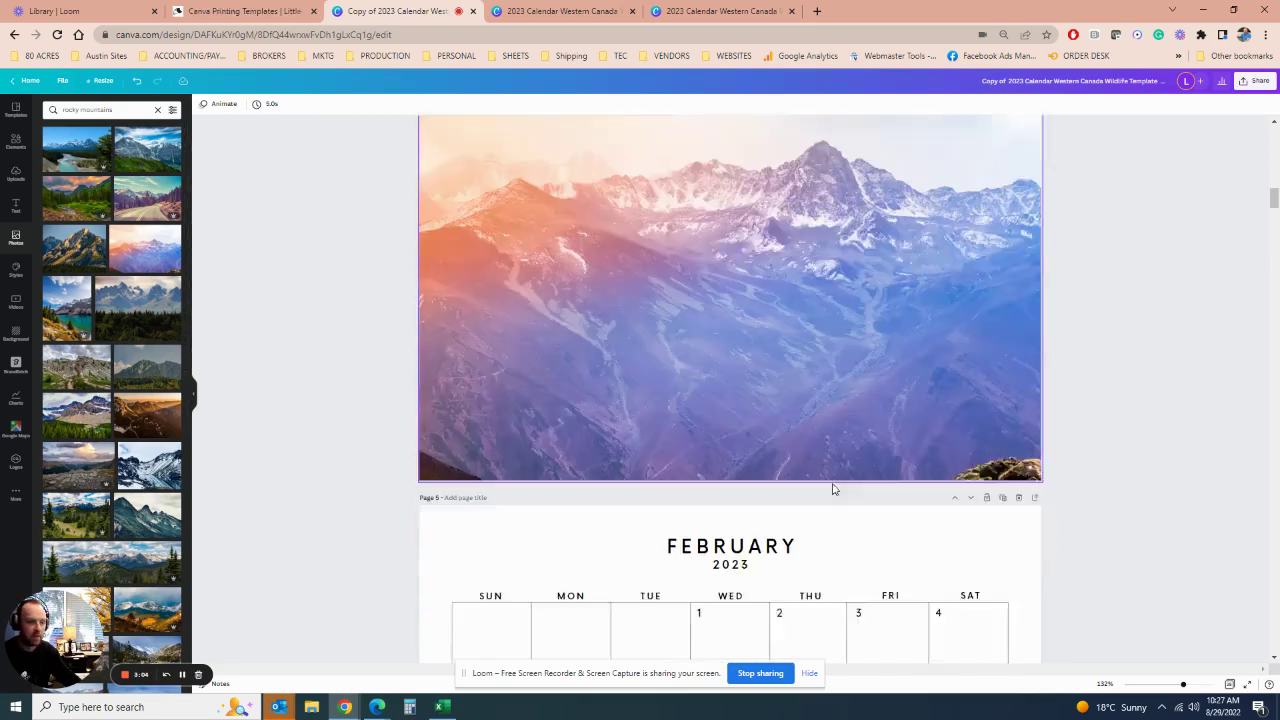
scroll(640, 484, "down", 15)
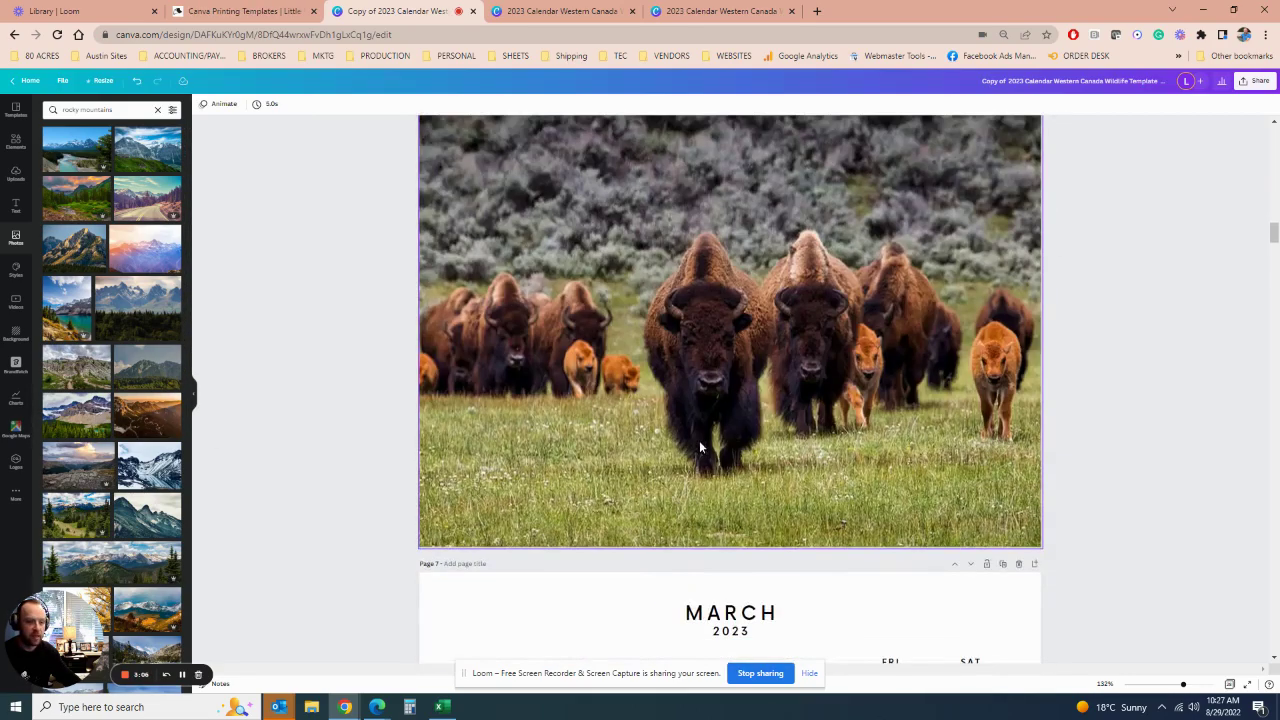
scroll(728, 483, "down", 15)
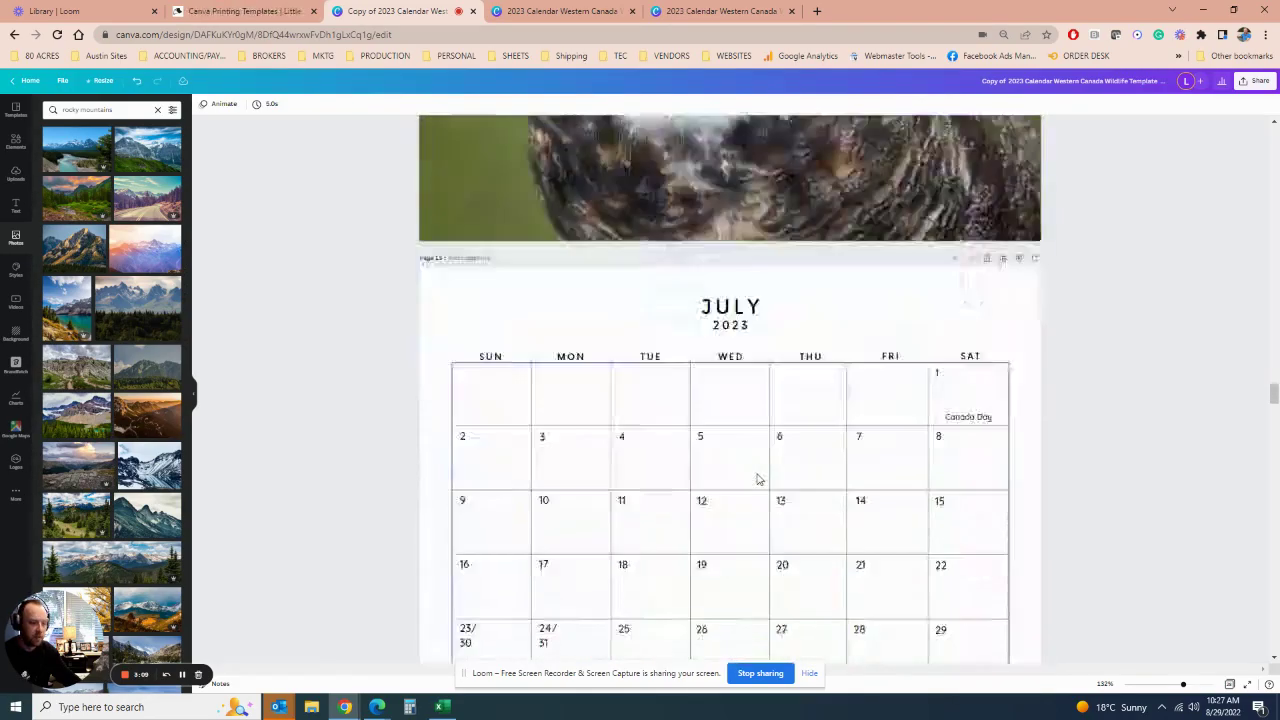
scroll(757, 479, "down", 4)
scroll(756, 472, "up", 7)
scroll(716, 478, "down", 2)
left_click(975, 299)
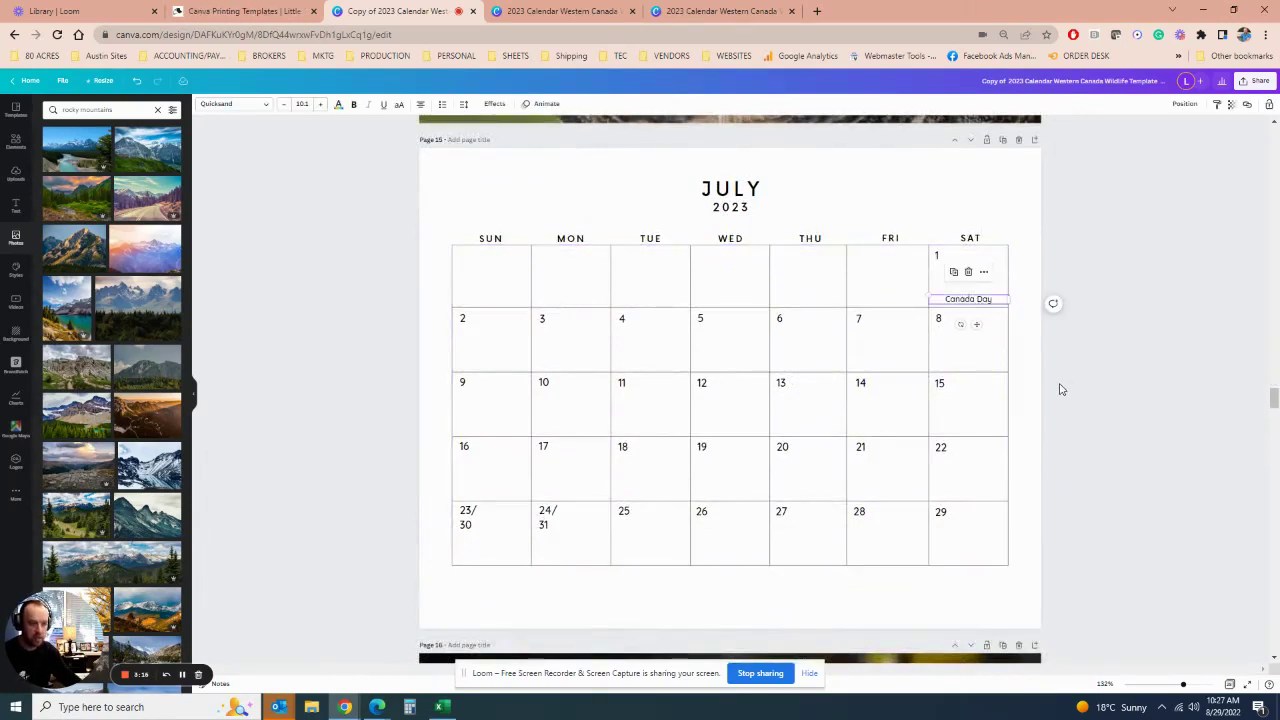
key("ctrl+d")
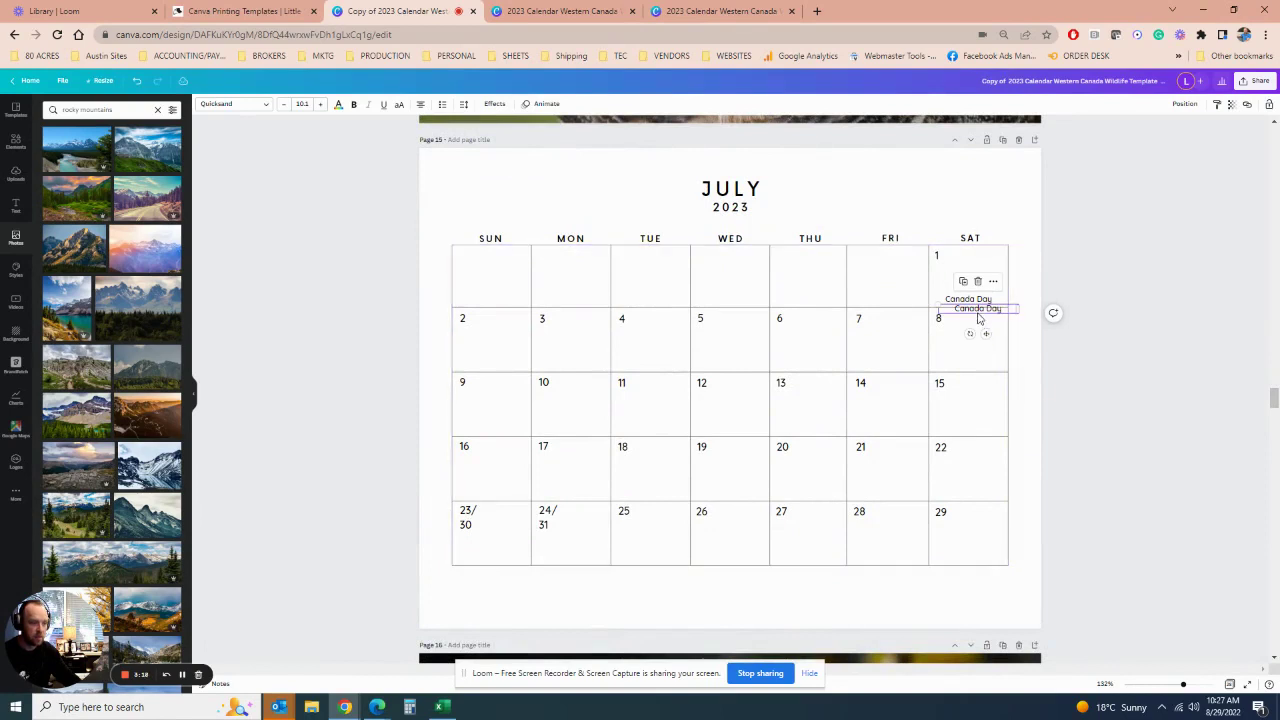
left_click_drag(972, 311, 729, 359)
Step: Replace the copied label's text with a family member's birthday entry and nudge the label slightly down
type("Nindy'sBirth")
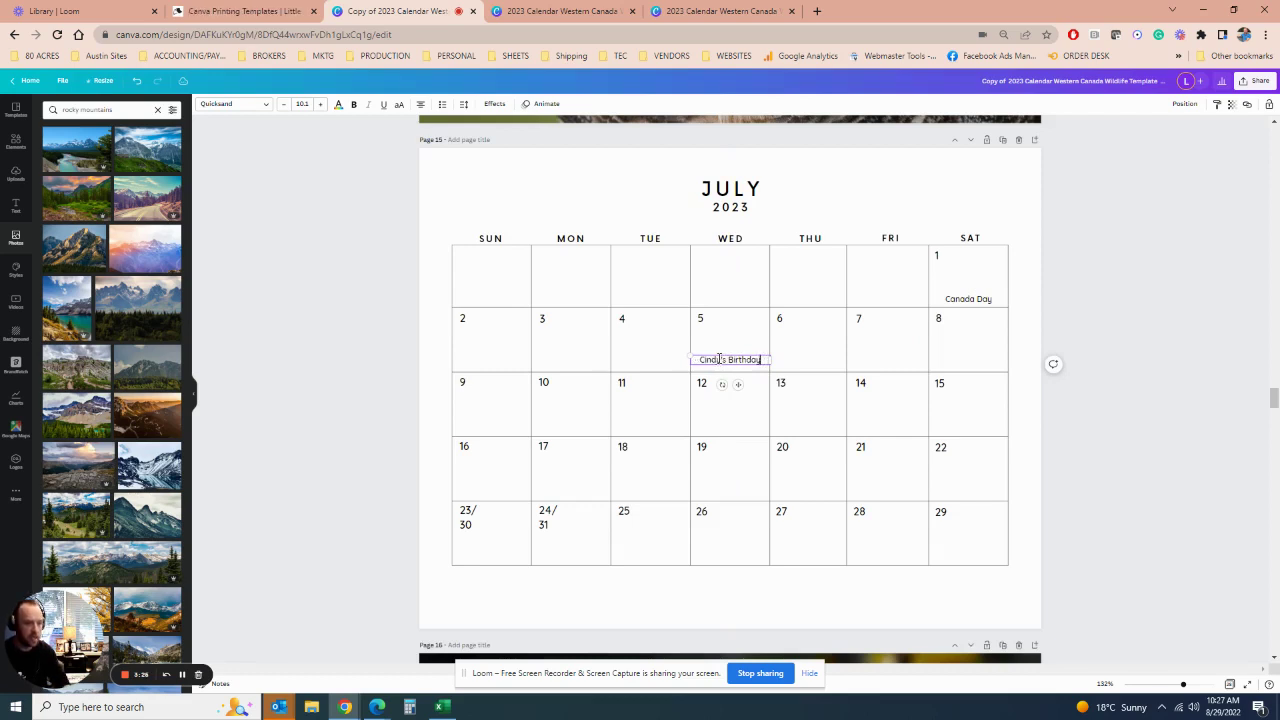
key("Escape")
key("Down")
key("Down")
left_click(1124, 406)
Step: Delete the cougar photo from page 16 and add the stock photo of snowy mountains around a lake
scroll(1120, 406, "down", 7)
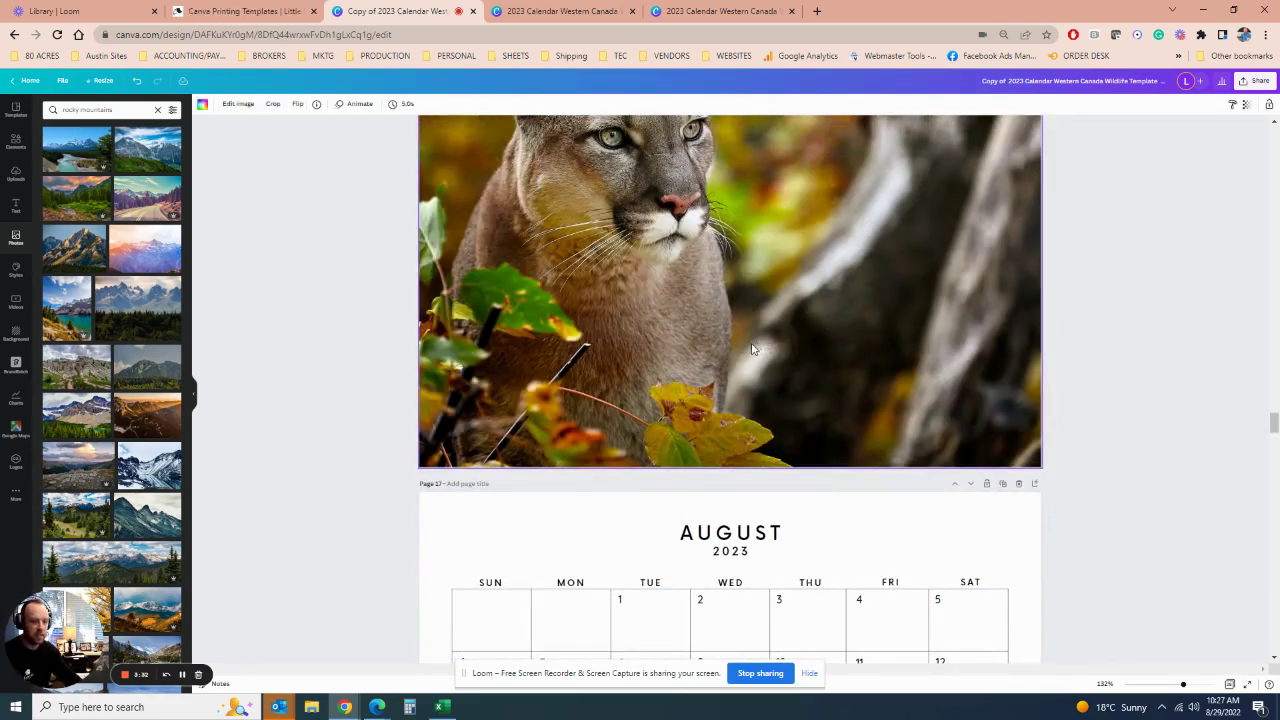
key("Delete")
left_click(149, 478)
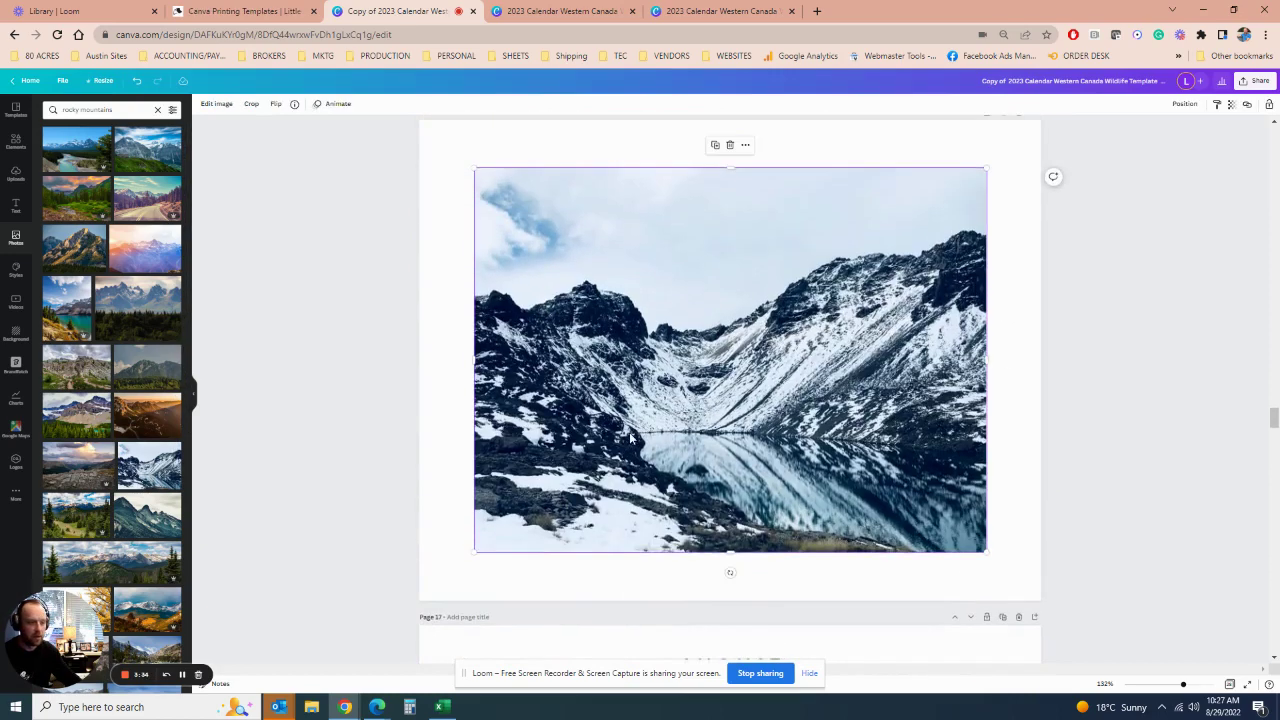
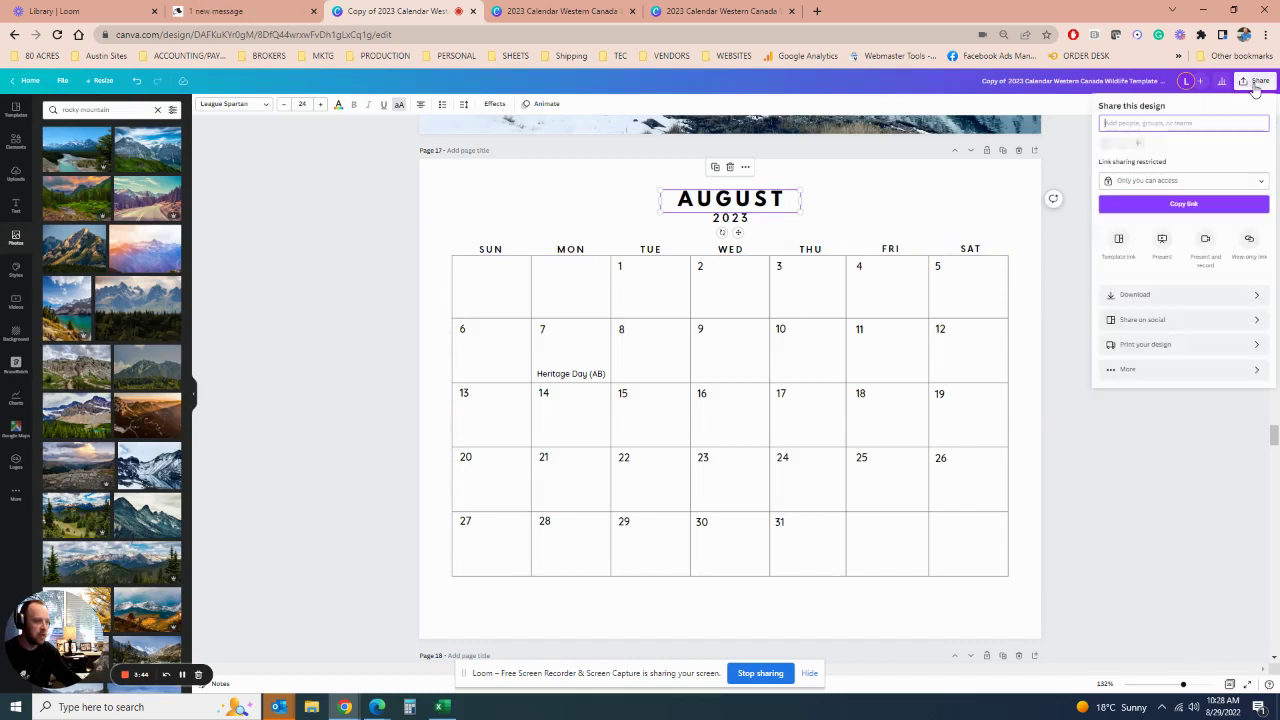
Step: Download all pages as PDF Print with crop marks and bleed and the CMYK color profile
left_click(1198, 301)
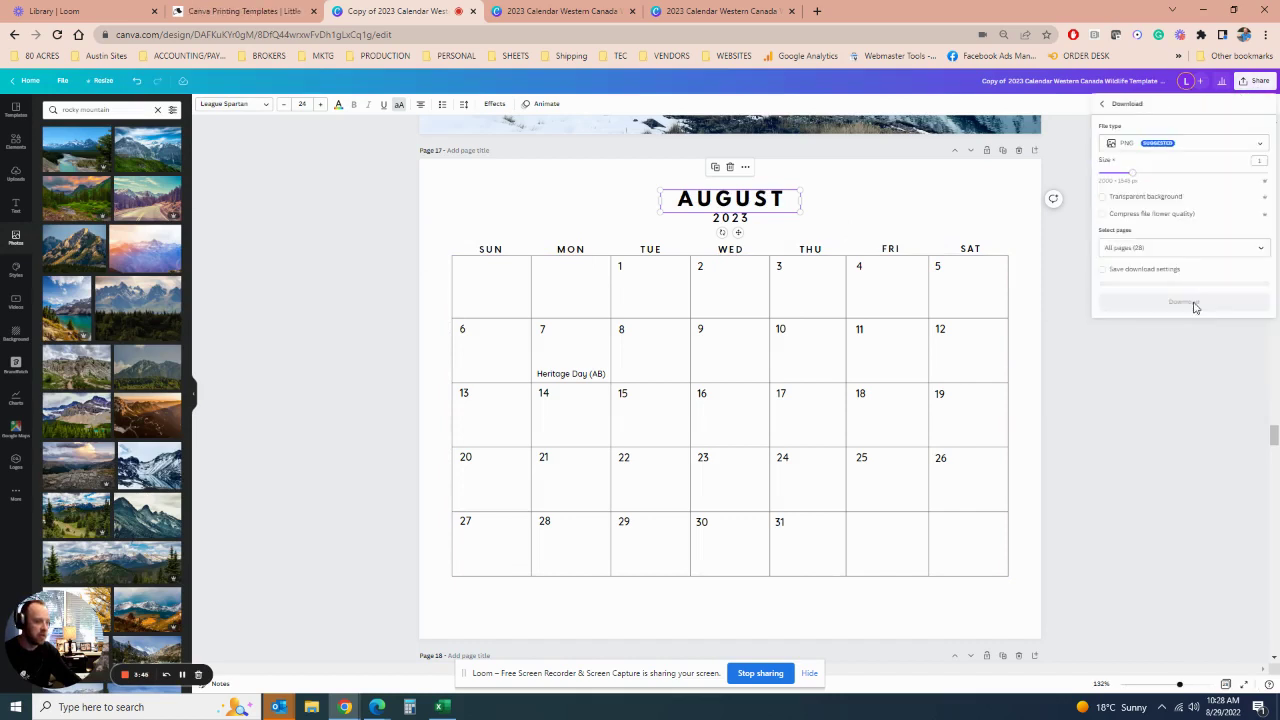
left_click(1204, 150)
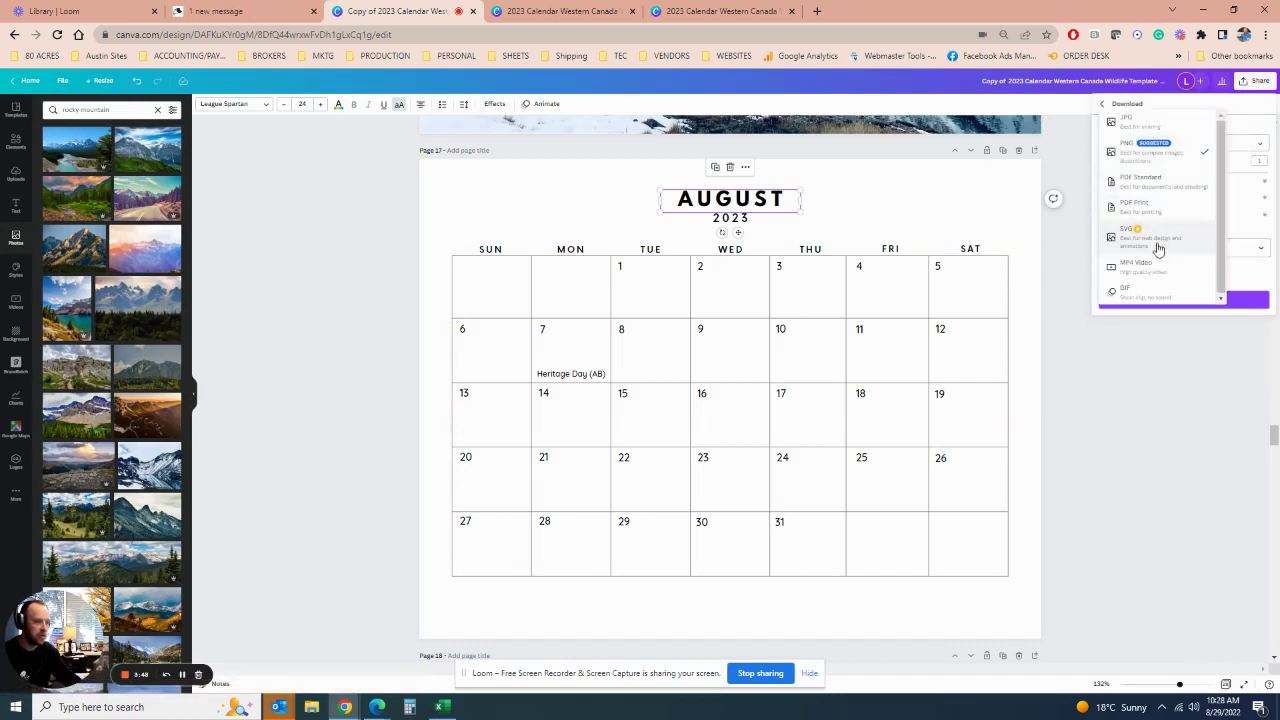
left_click(1152, 207)
left_click(1103, 163)
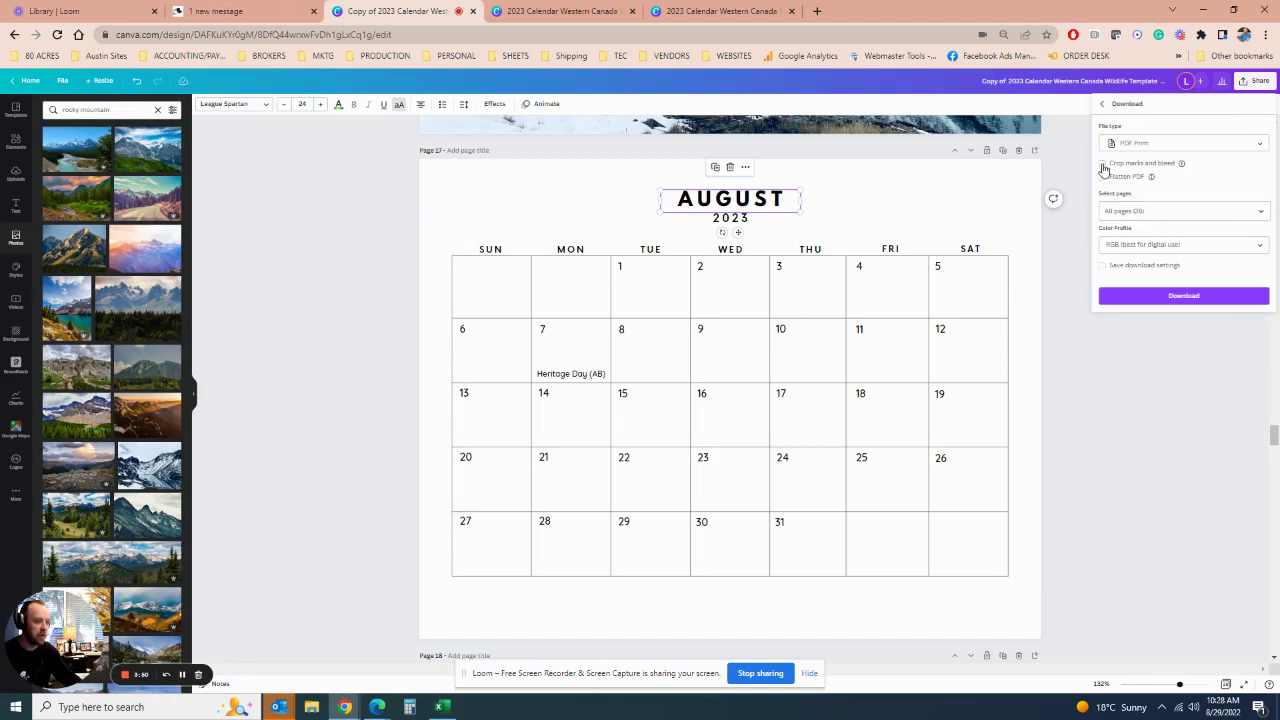
left_click(1146, 244)
left_click(1152, 265)
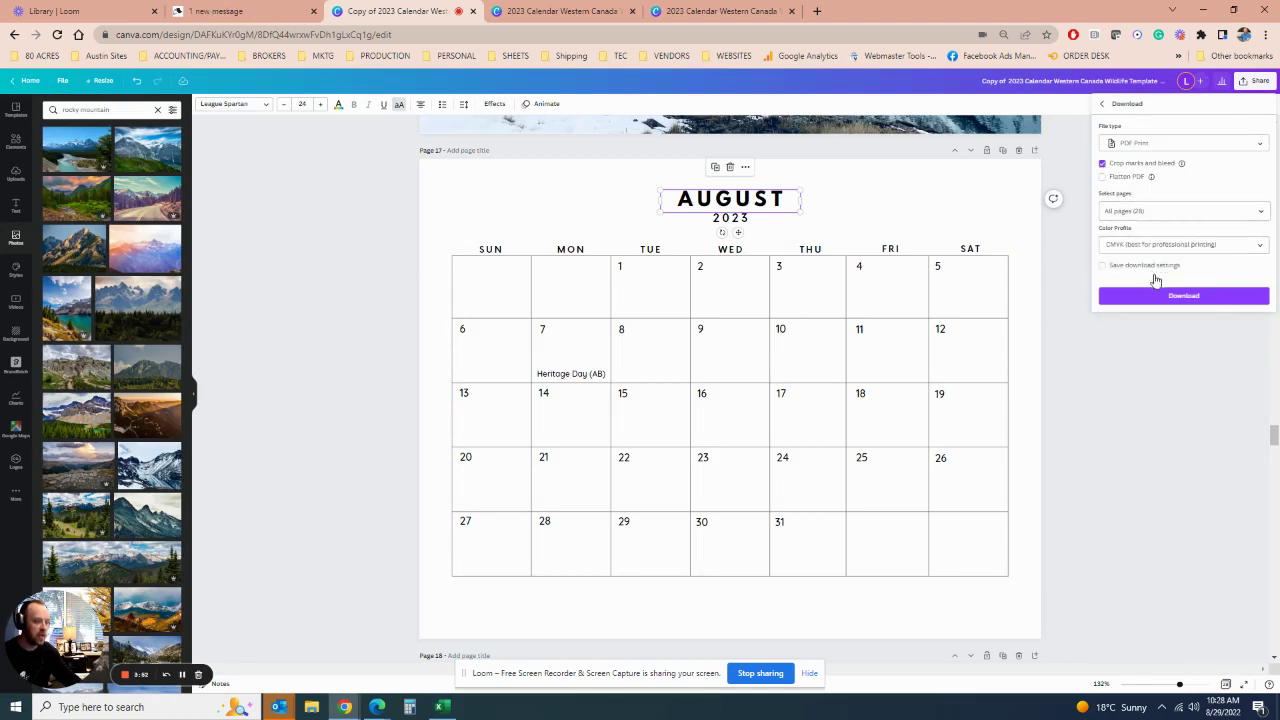
left_click(1174, 295)
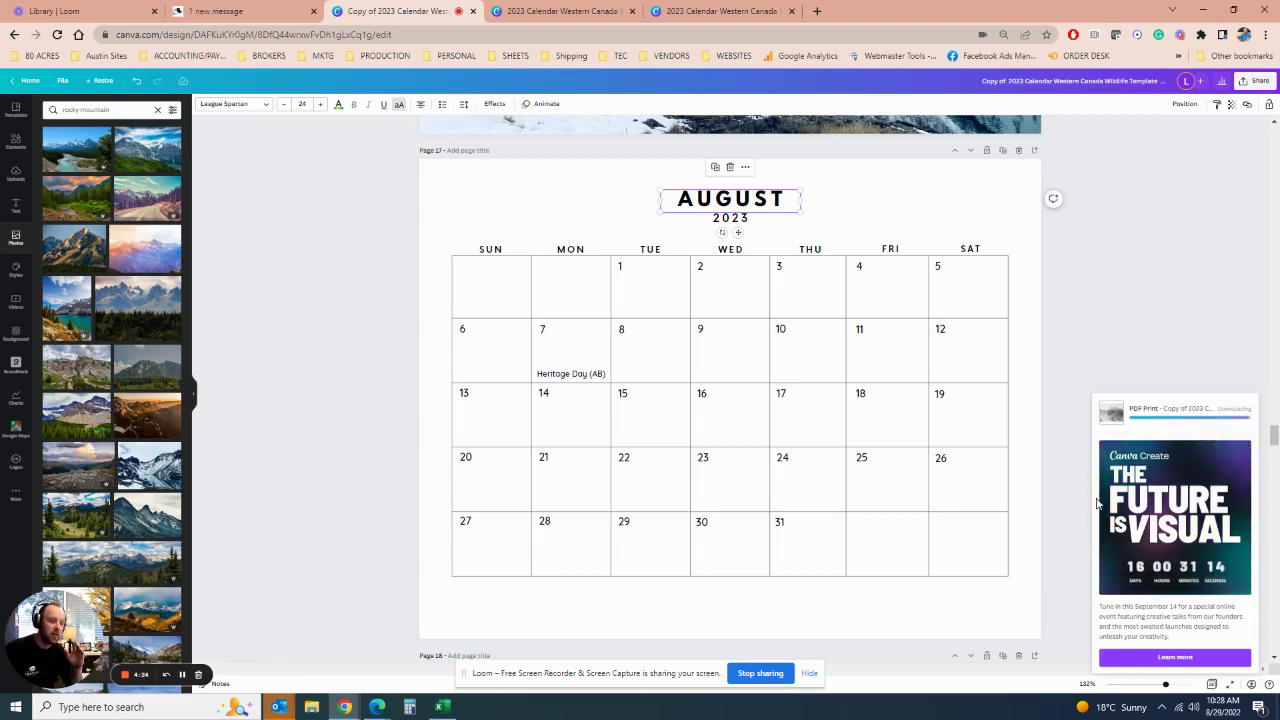
Step: Open the downloaded calendar PDF from the Downloads folder in Adobe Acrobat, maximize it and review its first pages
left_click(344, 707)
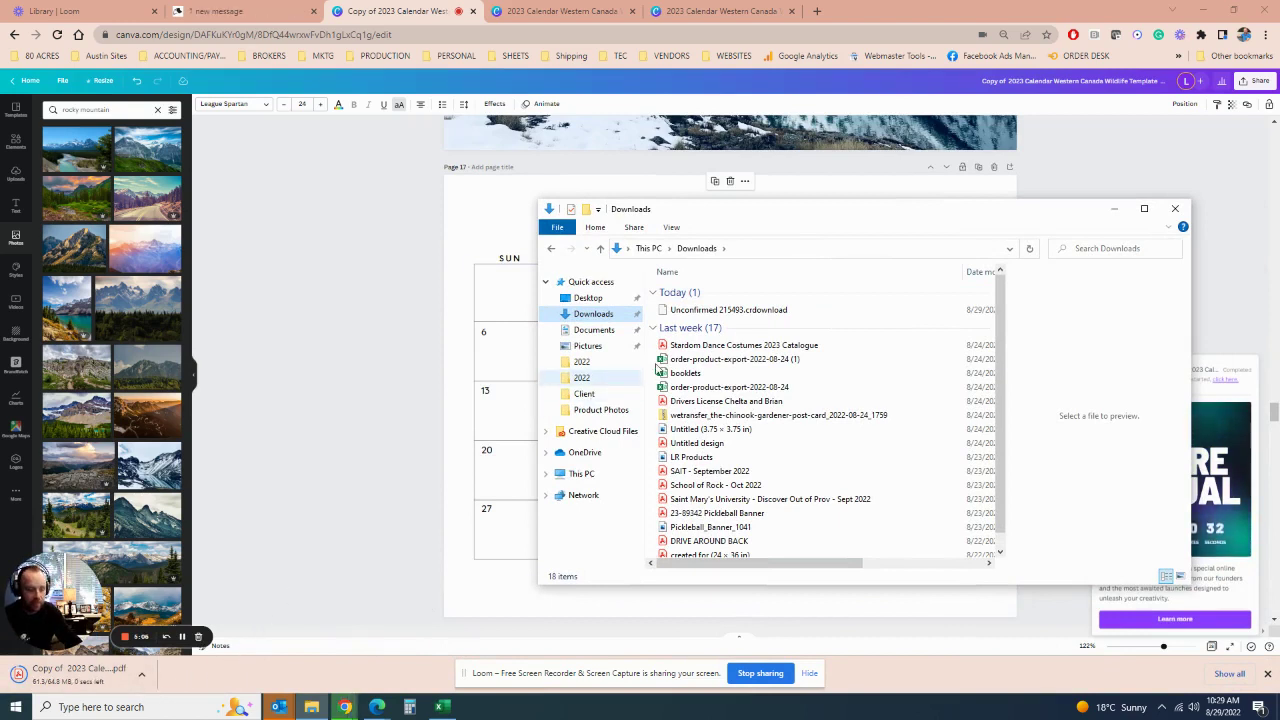
left_click(726, 316)
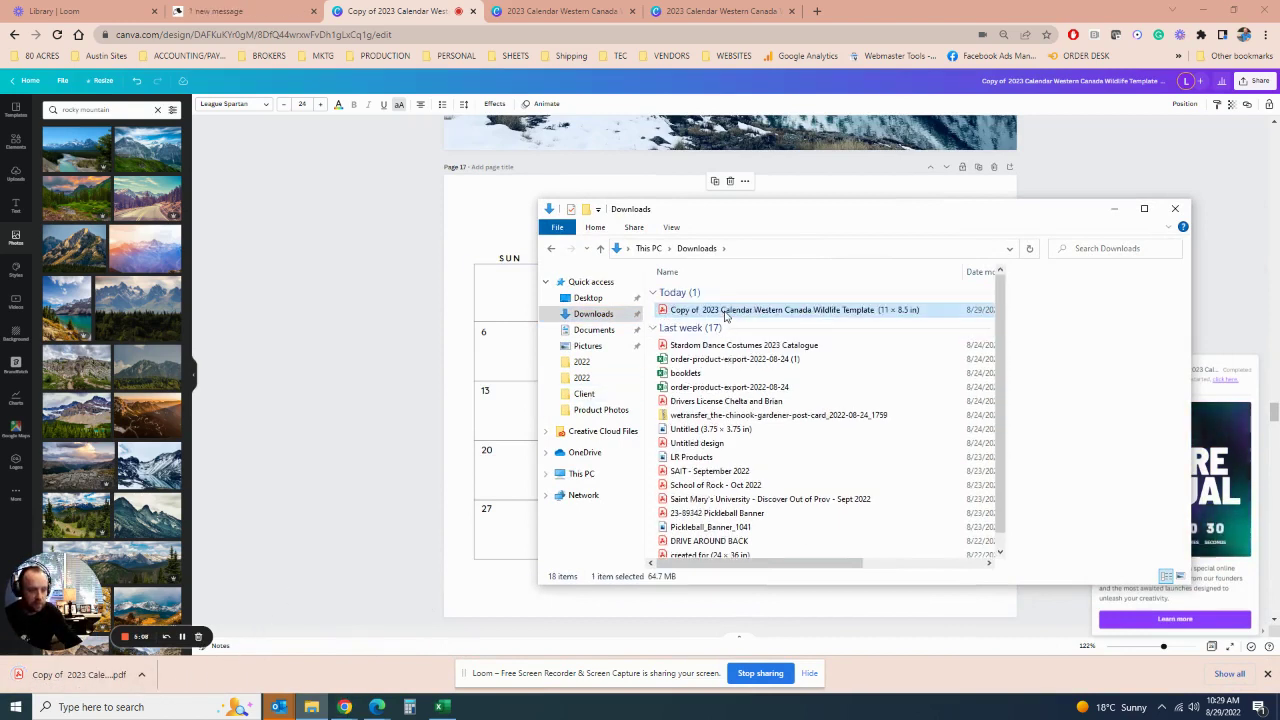
double_click(728, 312)
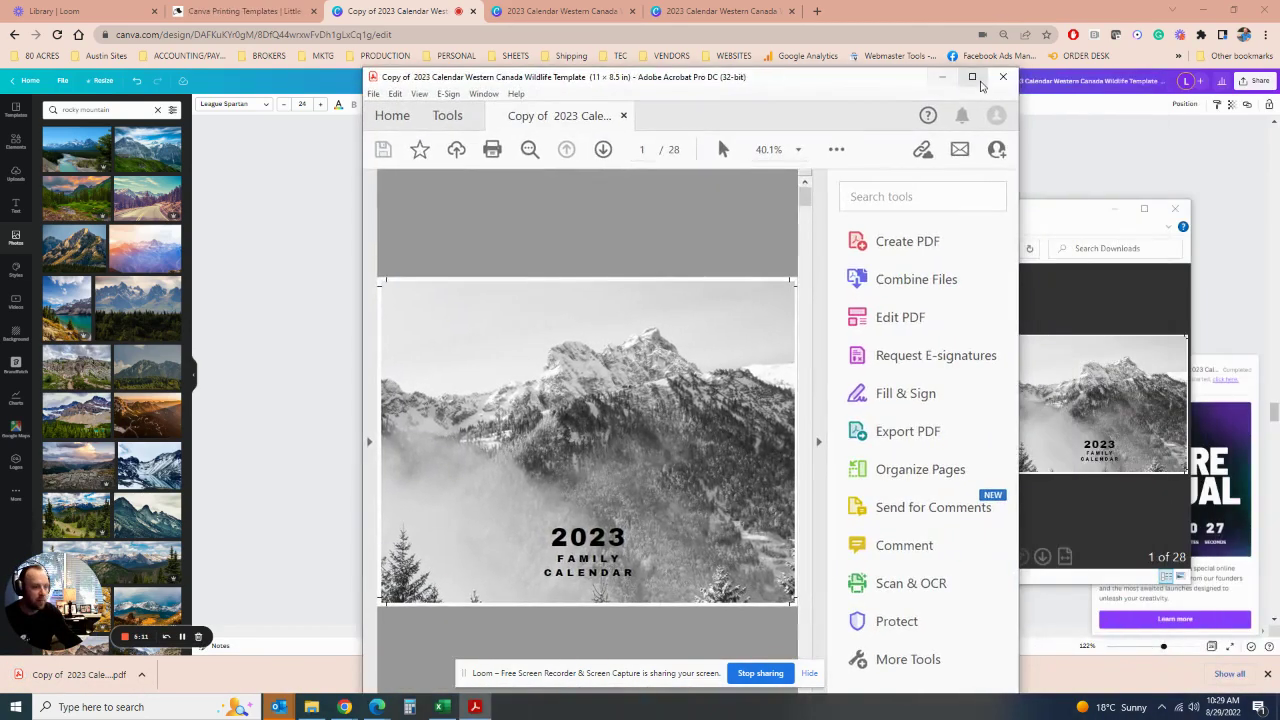
left_click(970, 79)
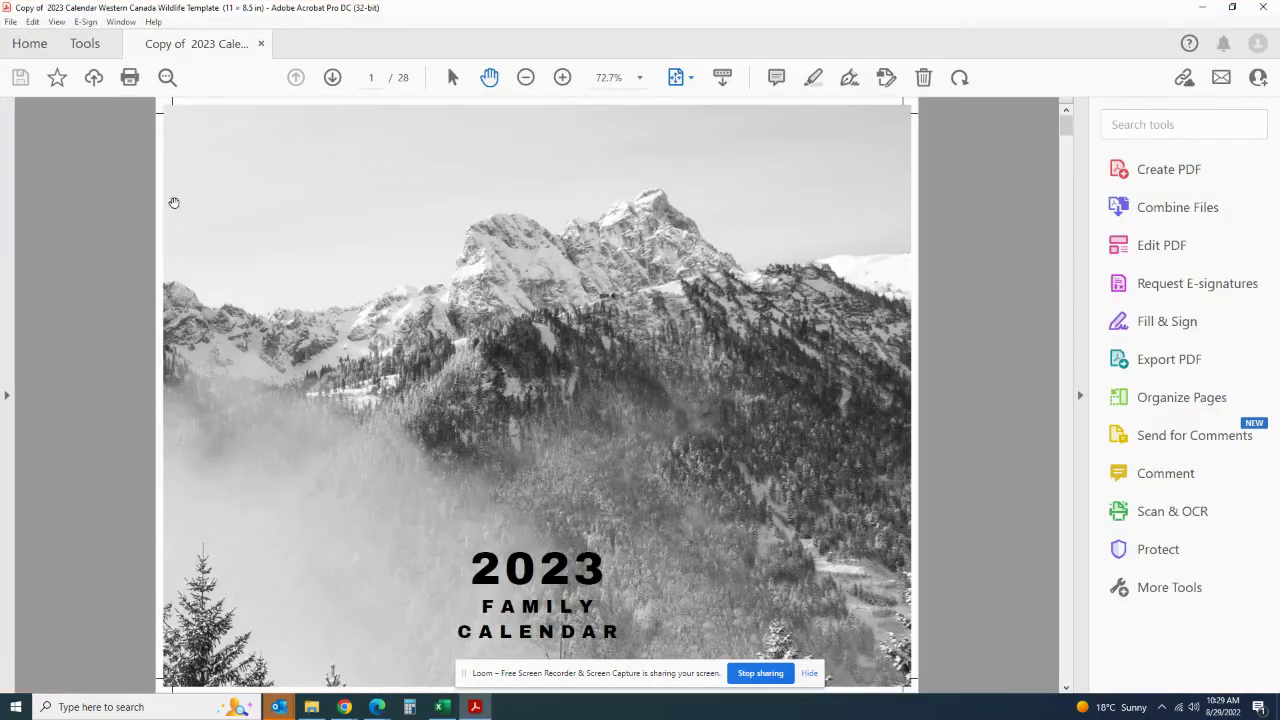
scroll(367, 367, "down", 3)
scroll(784, 375, "down", 3)
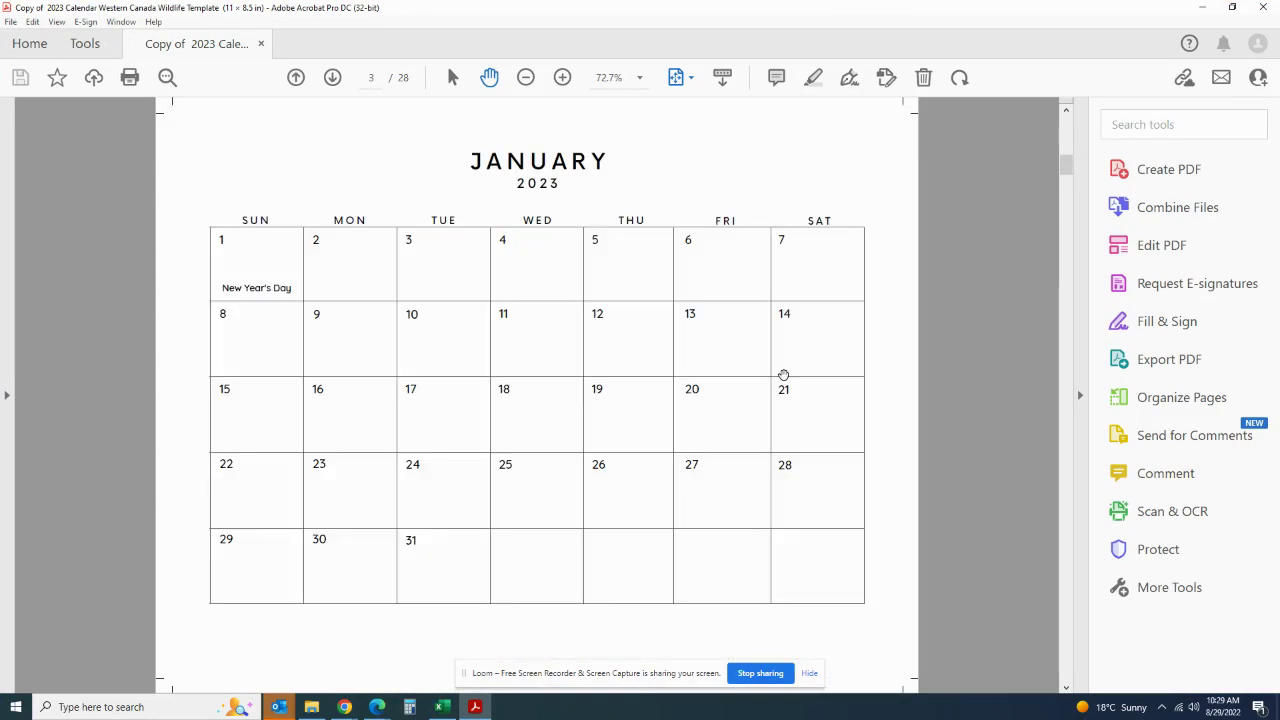
Step: Review the rest of the exported calendar PDF from the January page through the back cover, checking photos, date entries and crop marks
scroll(784, 372, "up", 6)
scroll(785, 360, "down", 8)
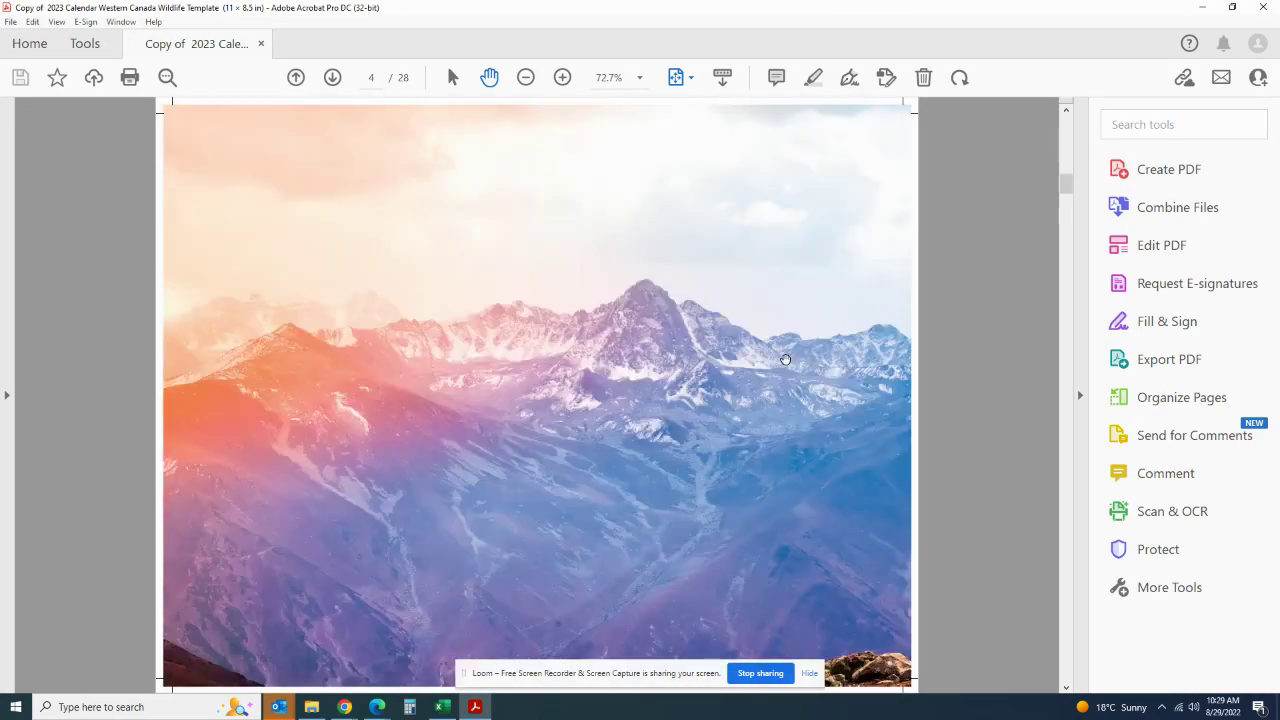
scroll(785, 362, "up", 2)
scroll(784, 362, "down", 12)
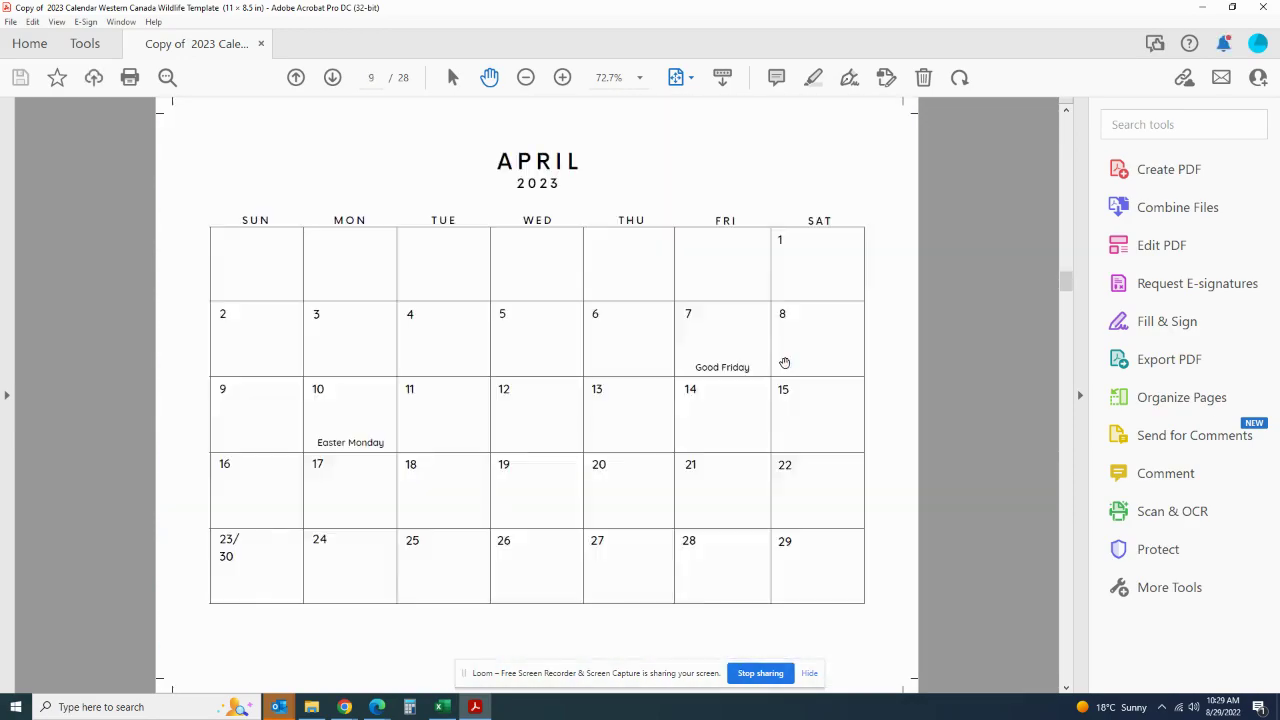
scroll(784, 362, "down", 10)
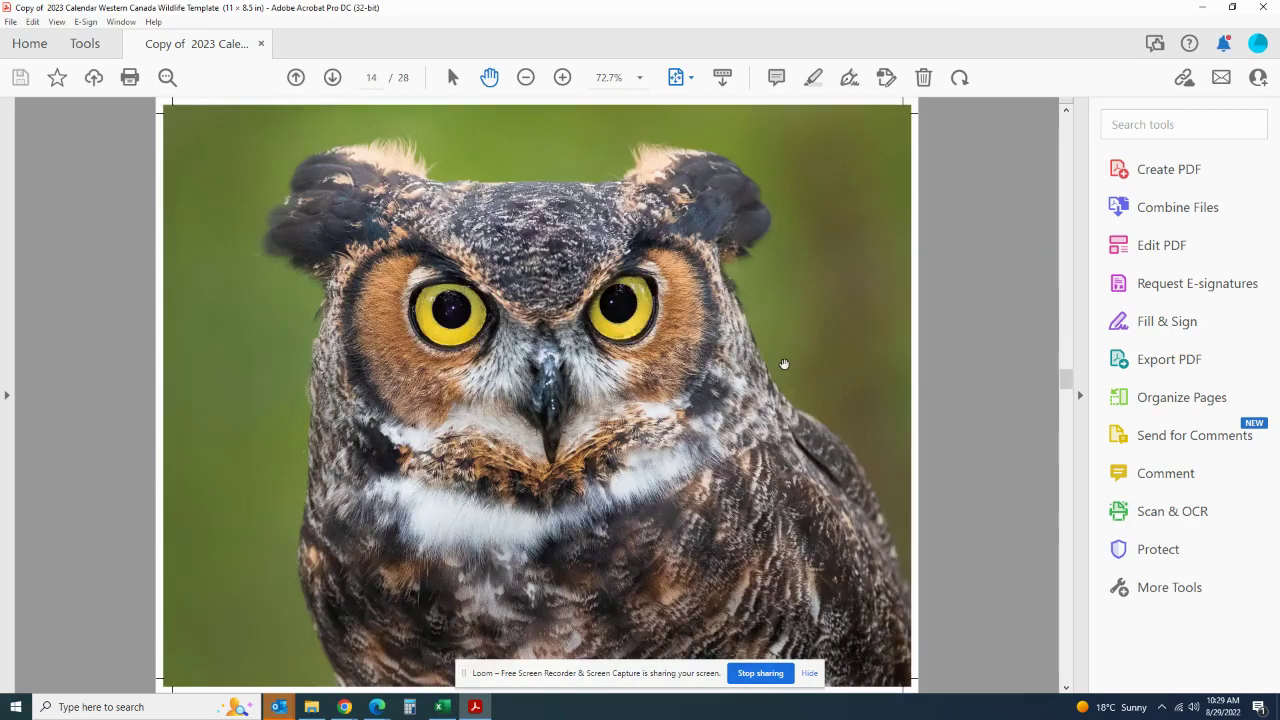
scroll(784, 363, "down", 2)
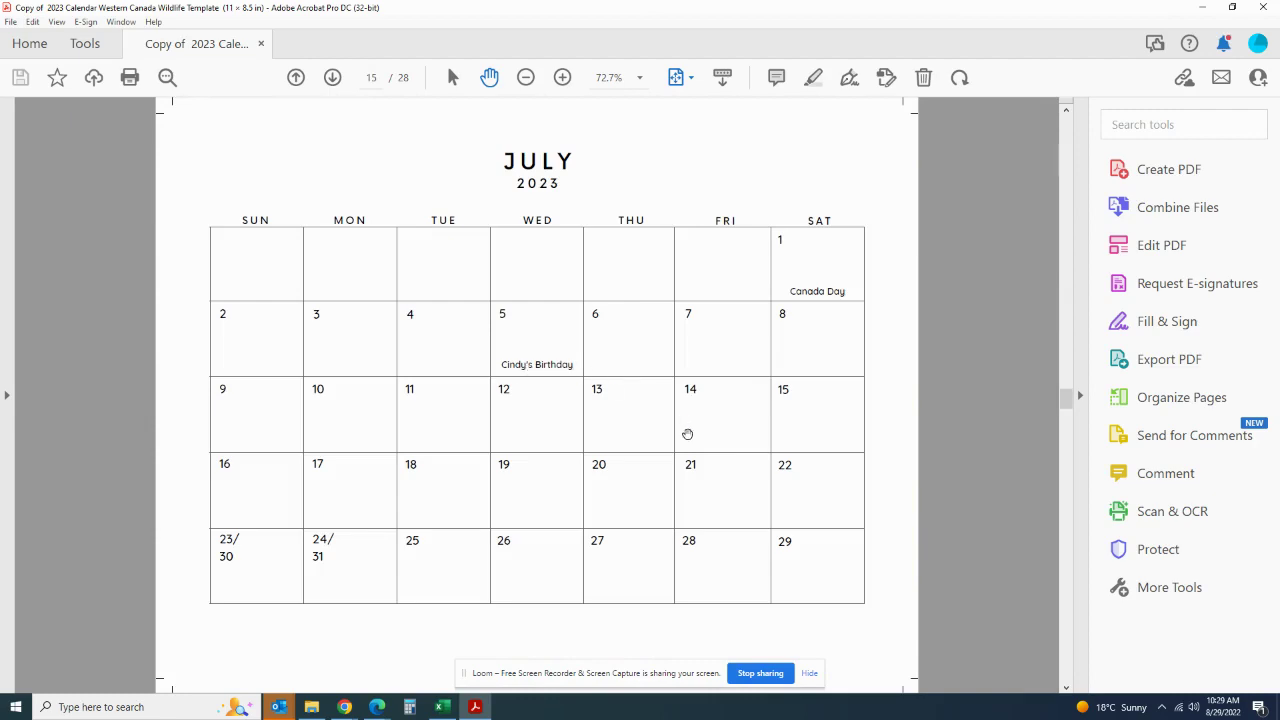
scroll(687, 434, "down", 6)
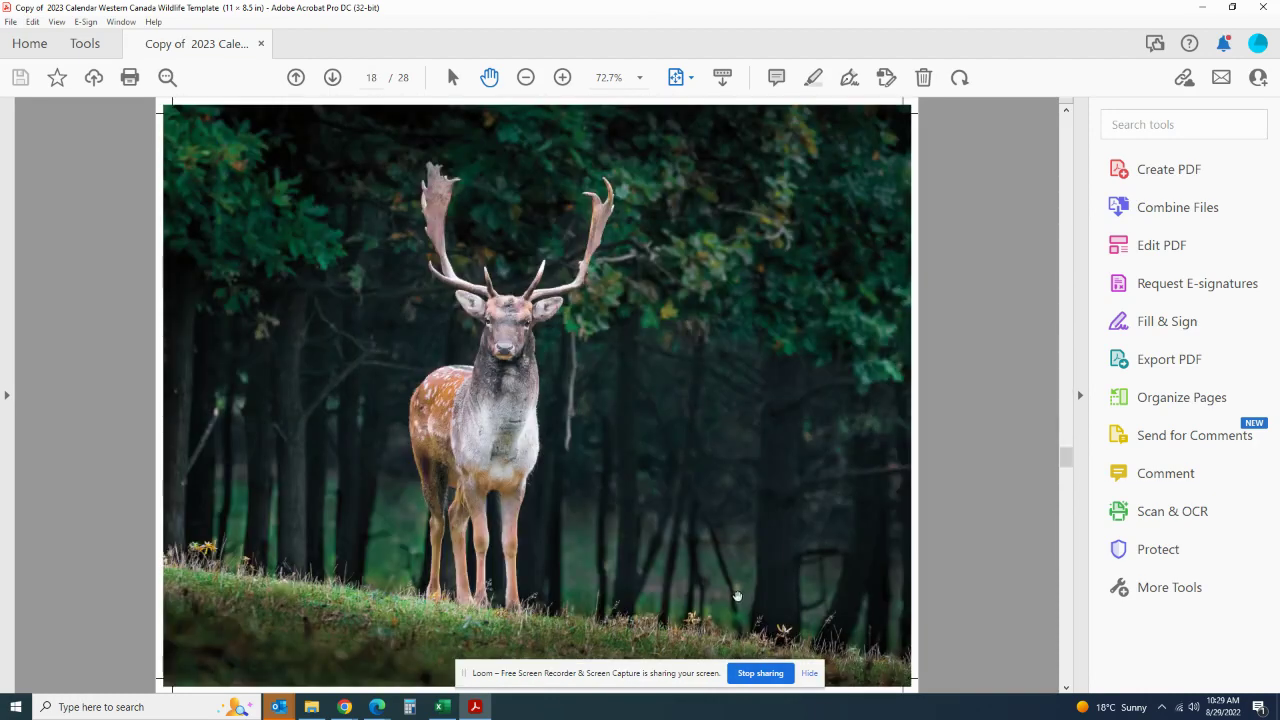
scroll(737, 596, "down", 14)
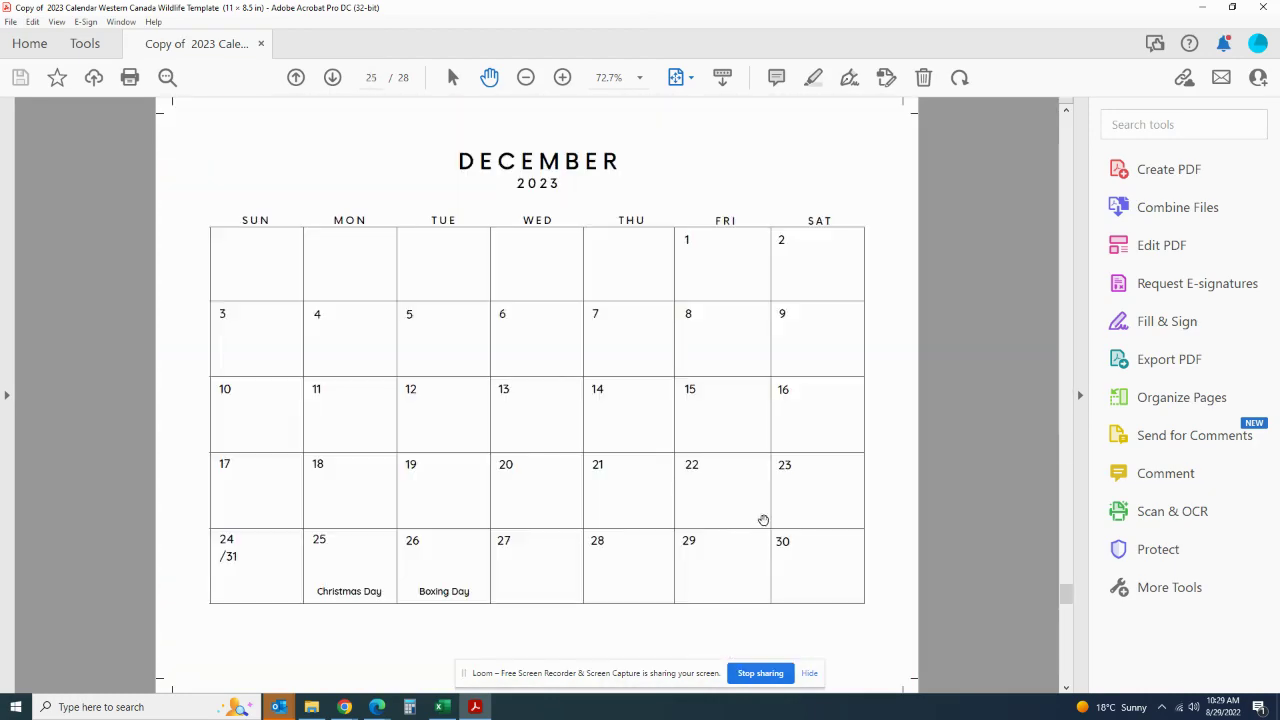
scroll(775, 492, "down", 4)
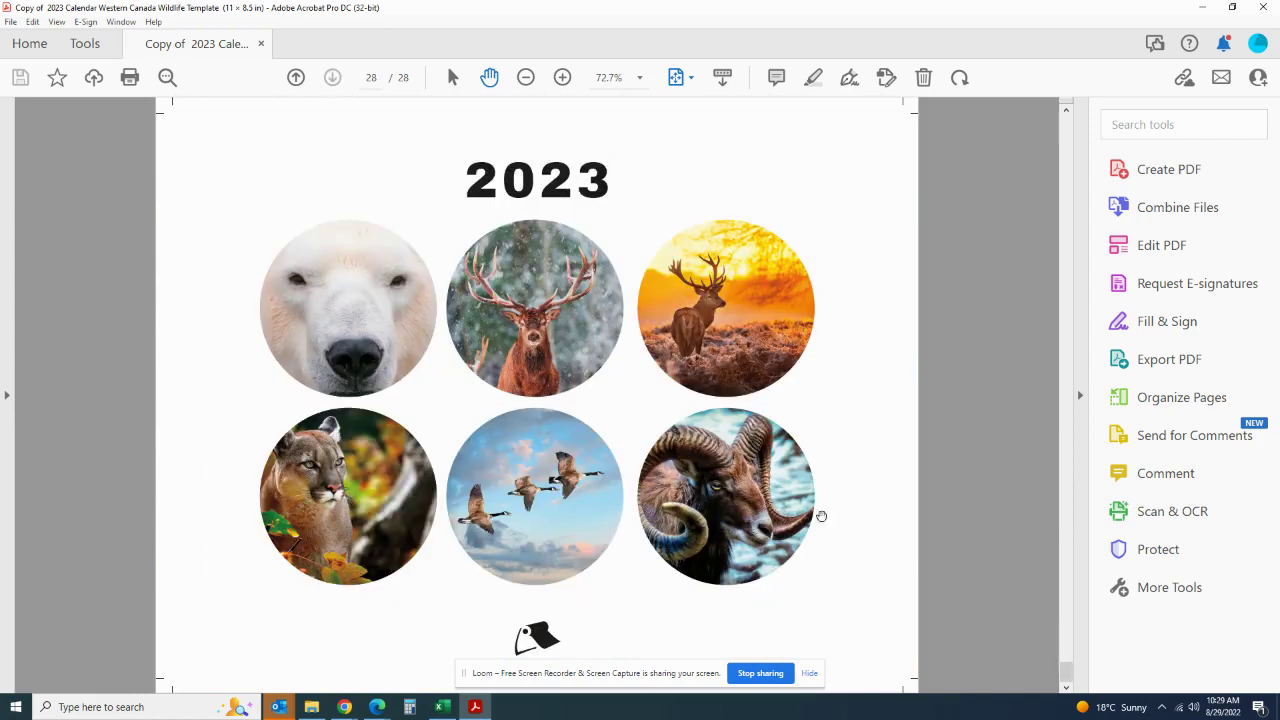